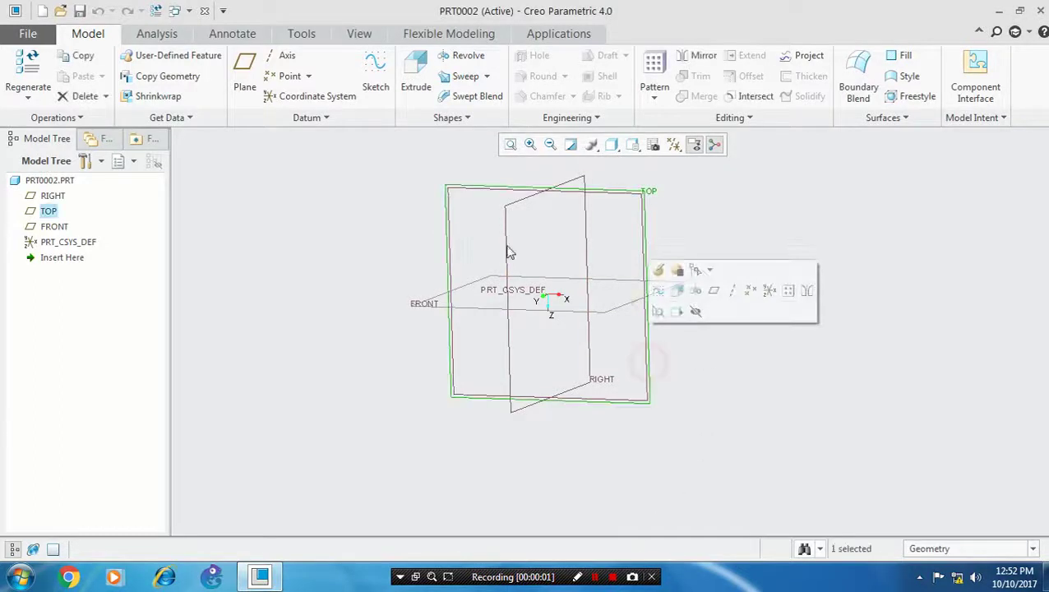
Start a sketch on the TOP plane and add a vertical datum centerline outside the plane's right edge.
click(373, 92)
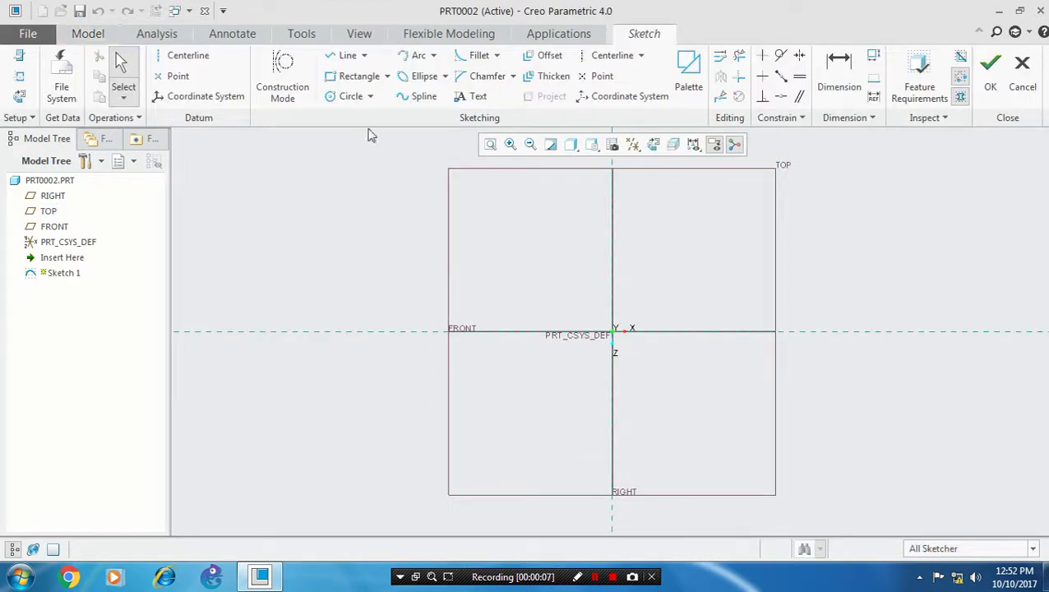
click(184, 56)
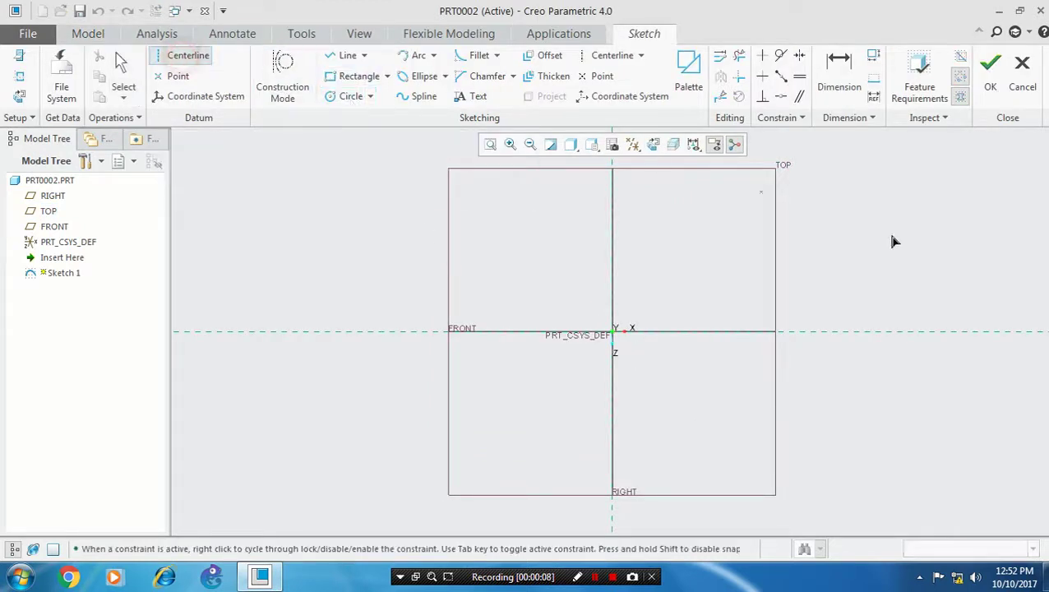
click(897, 178)
click(902, 408)
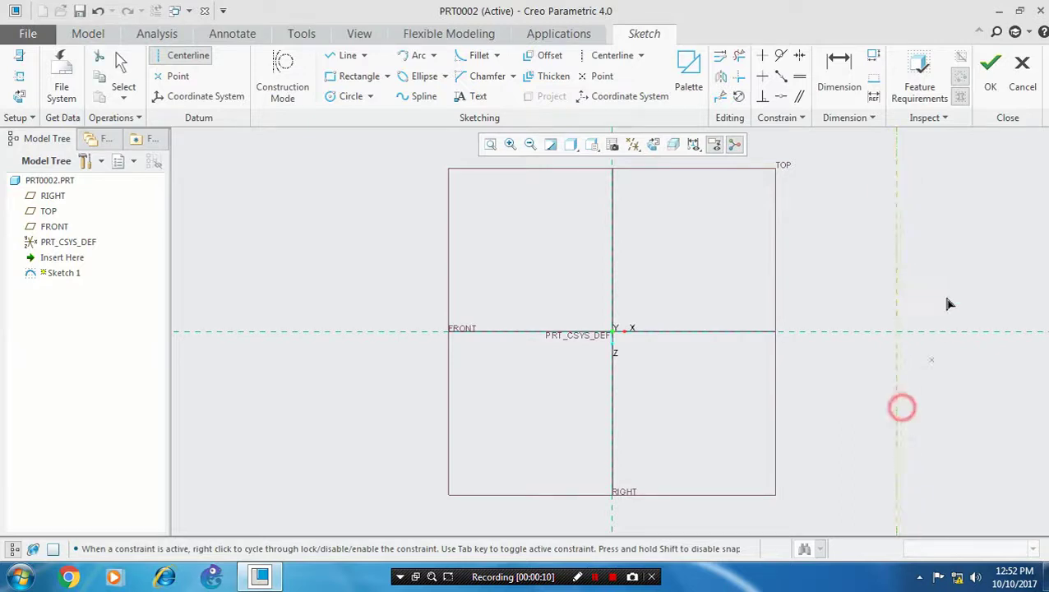
Draw a horizontal line above the horizontal reference, running from the vertical reference to the new centerline.
click(345, 55)
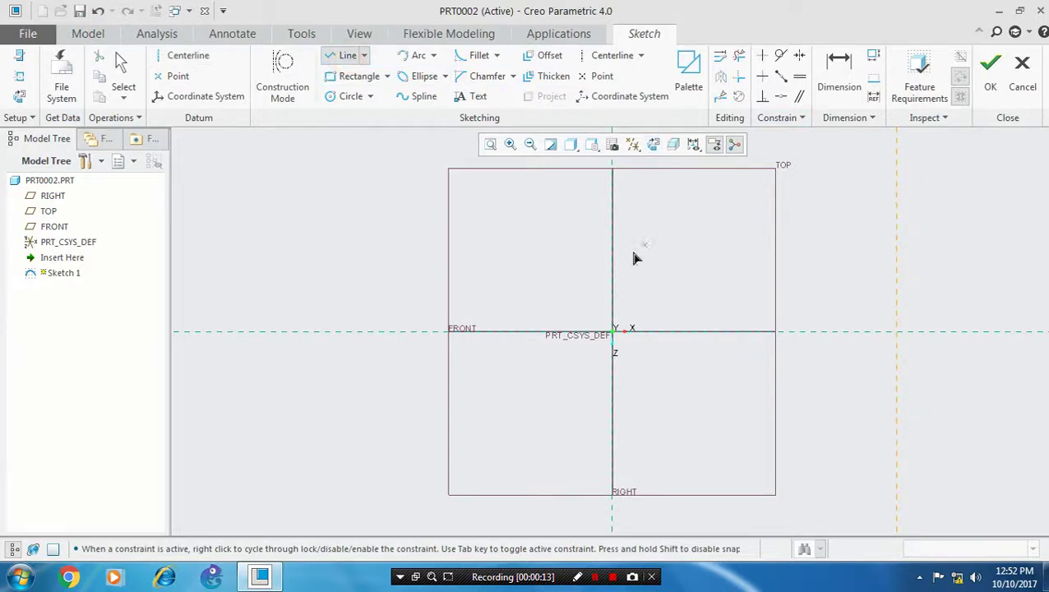
click(613, 236)
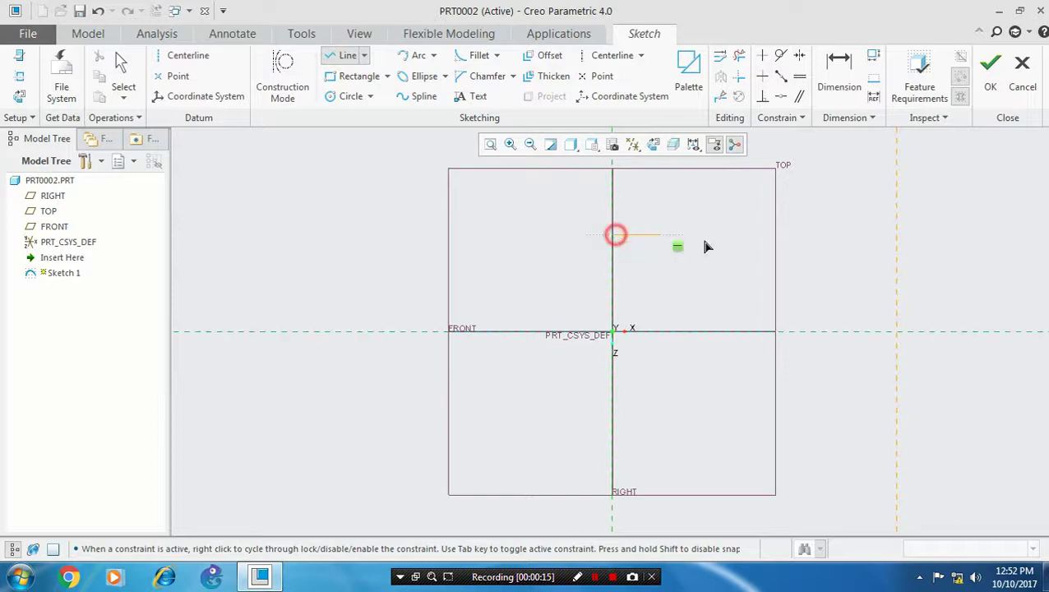
click(896, 236)
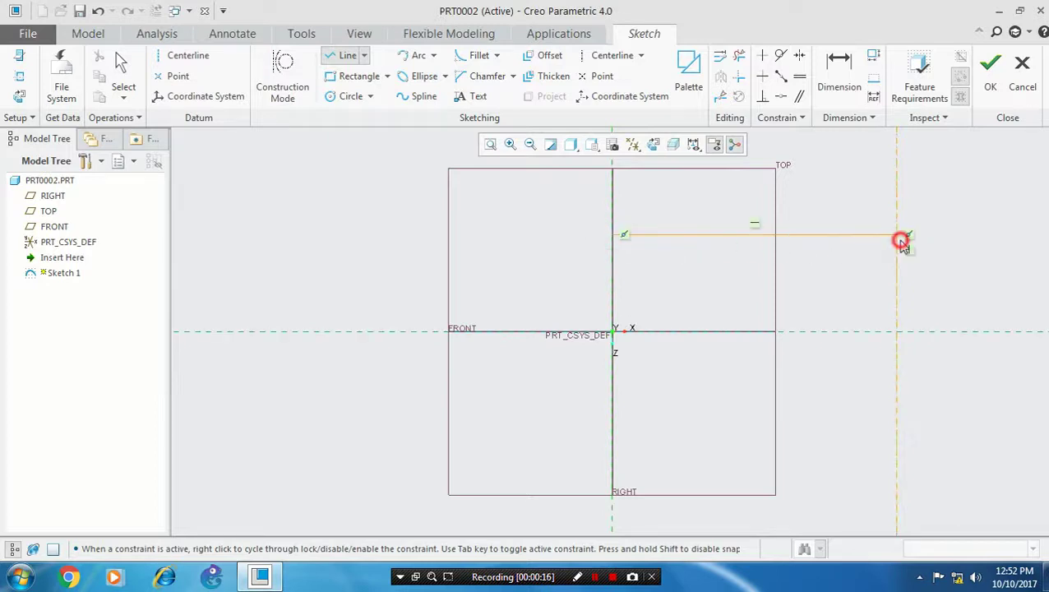
Sketch a six-point wavy spline from the origin to the vertical centerline, below the straight line, and finish the sketch.
click(414, 96)
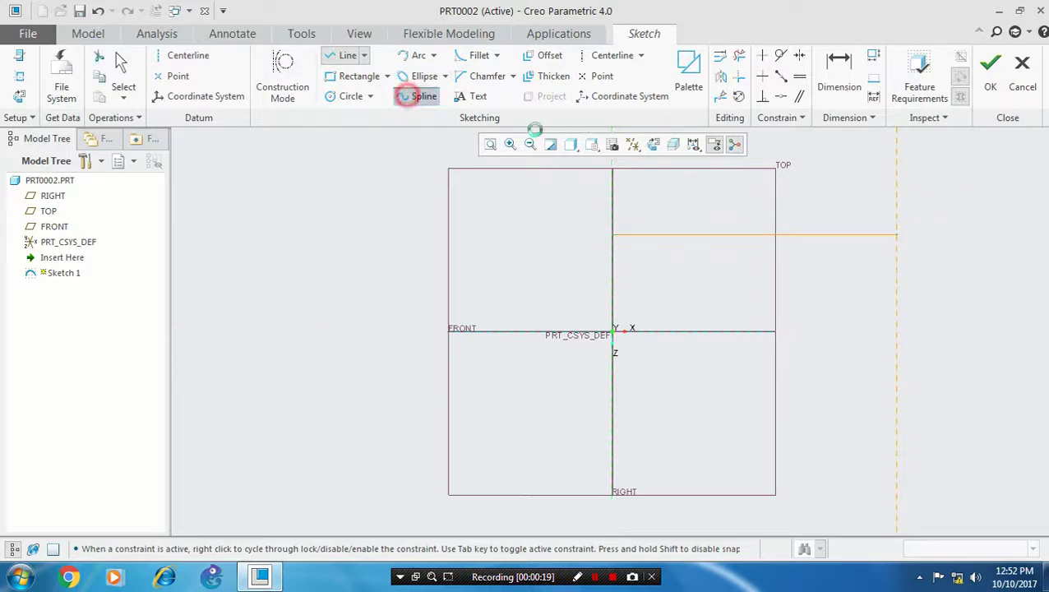
click(613, 332)
click(661, 289)
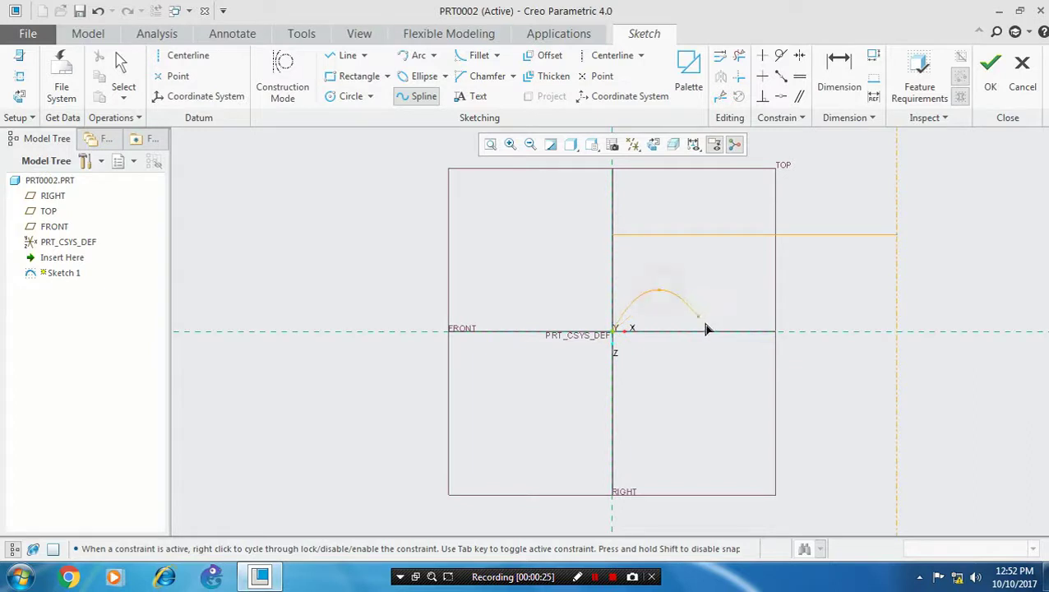
click(713, 332)
click(777, 284)
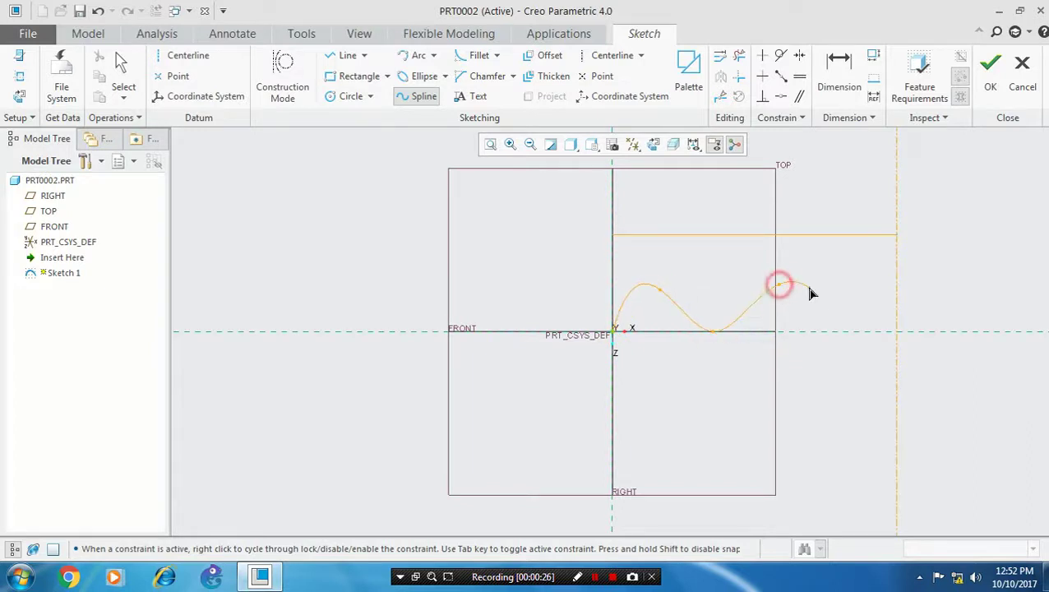
click(843, 332)
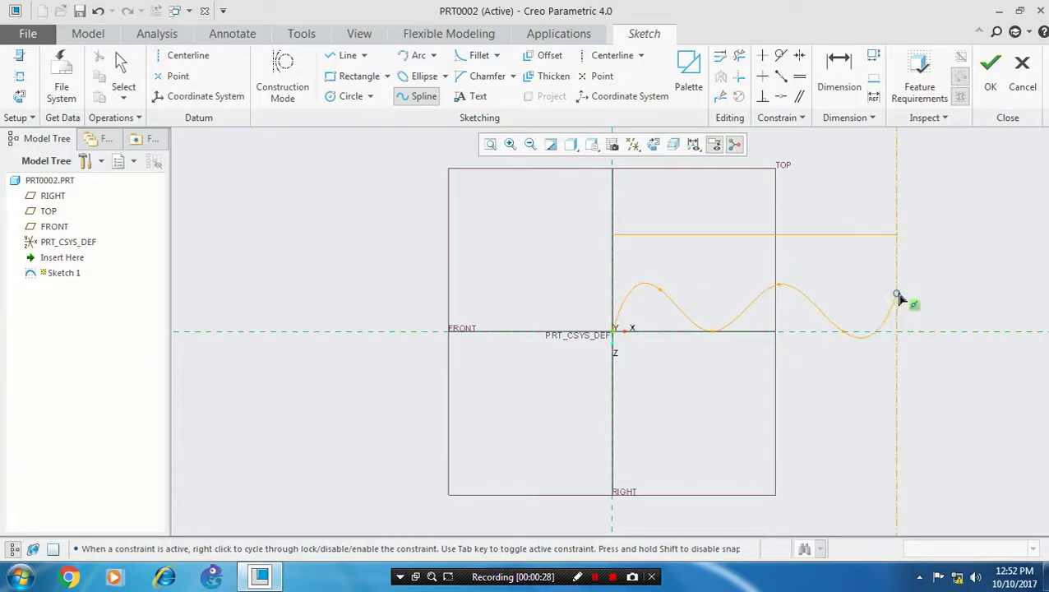
click(897, 293)
middle_click(897, 293)
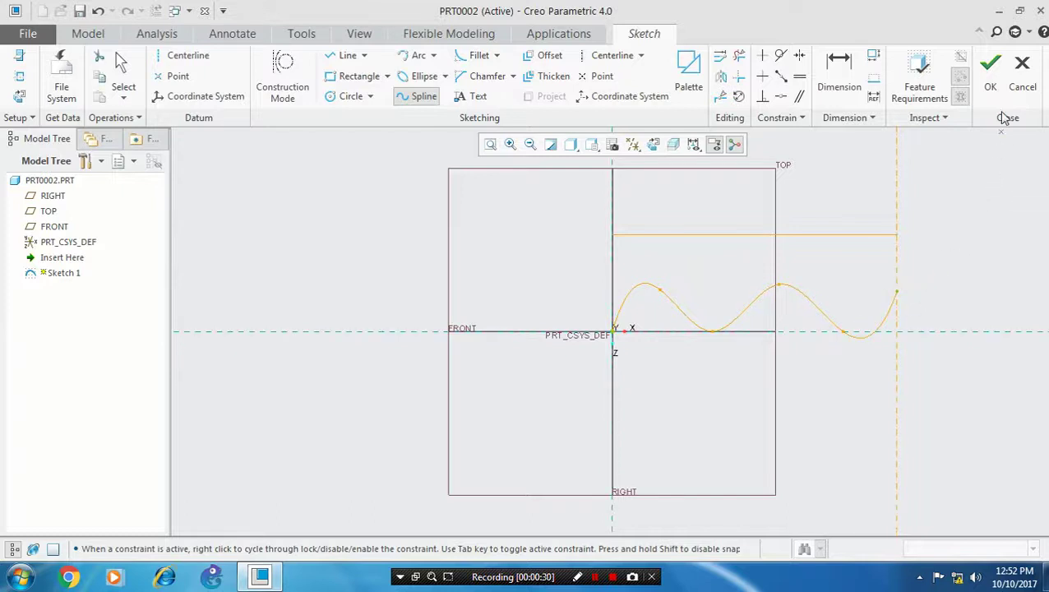
click(990, 86)
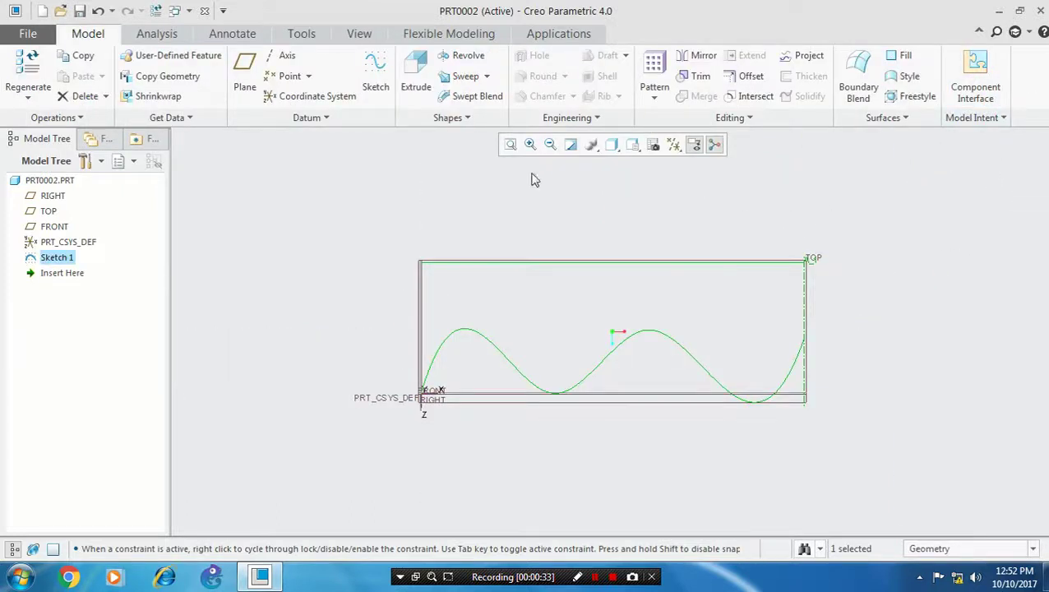
Start a variable-section Sweep with the straight line as origin trajectory and the wavy spline as the second chain.
click(485, 76)
click(478, 96)
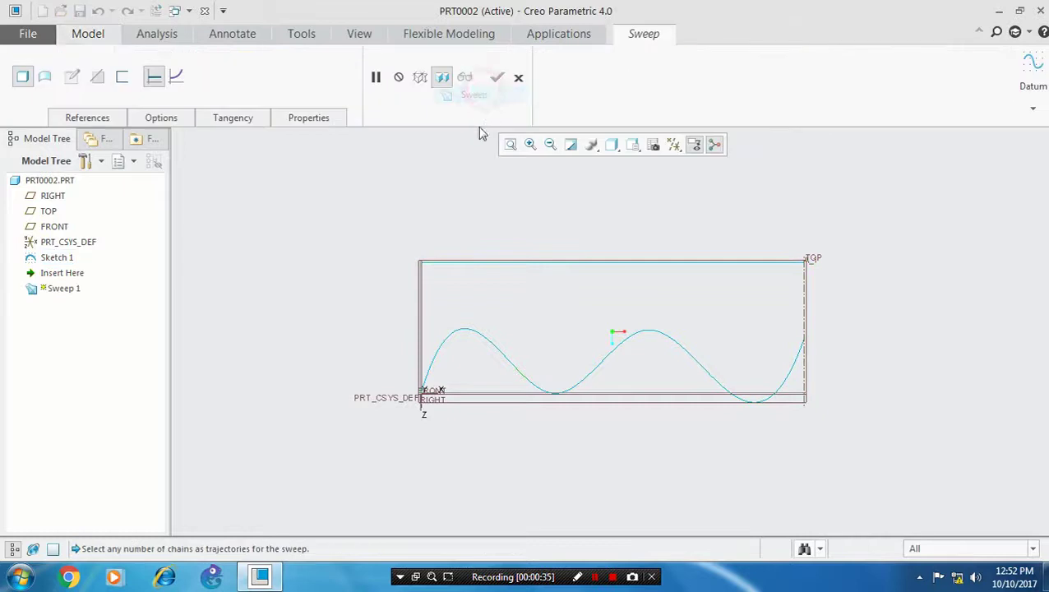
middle_drag(369, 276, 396, 287)
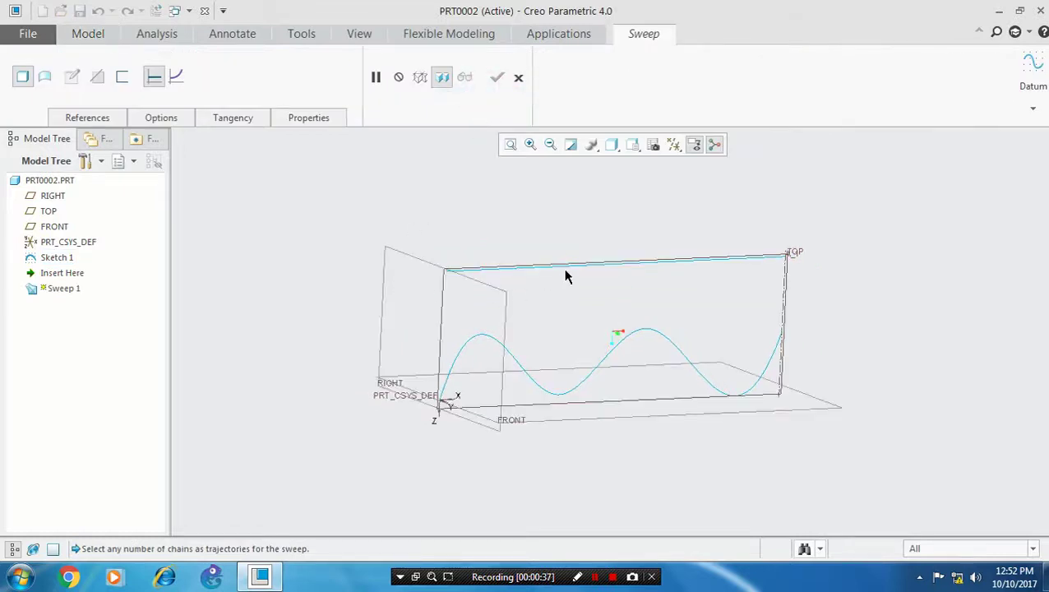
click(176, 76)
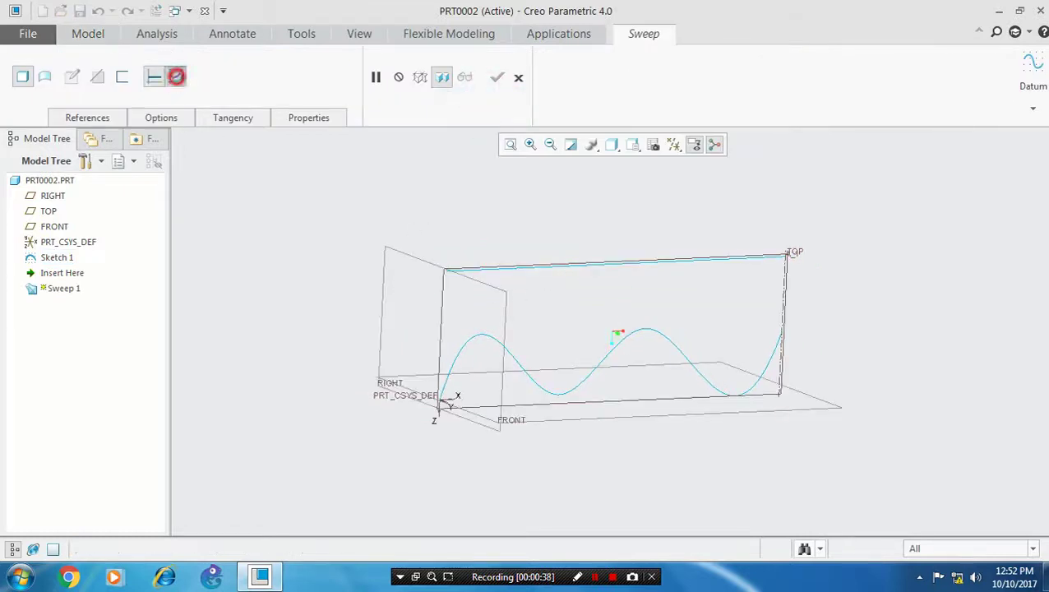
click(564, 268)
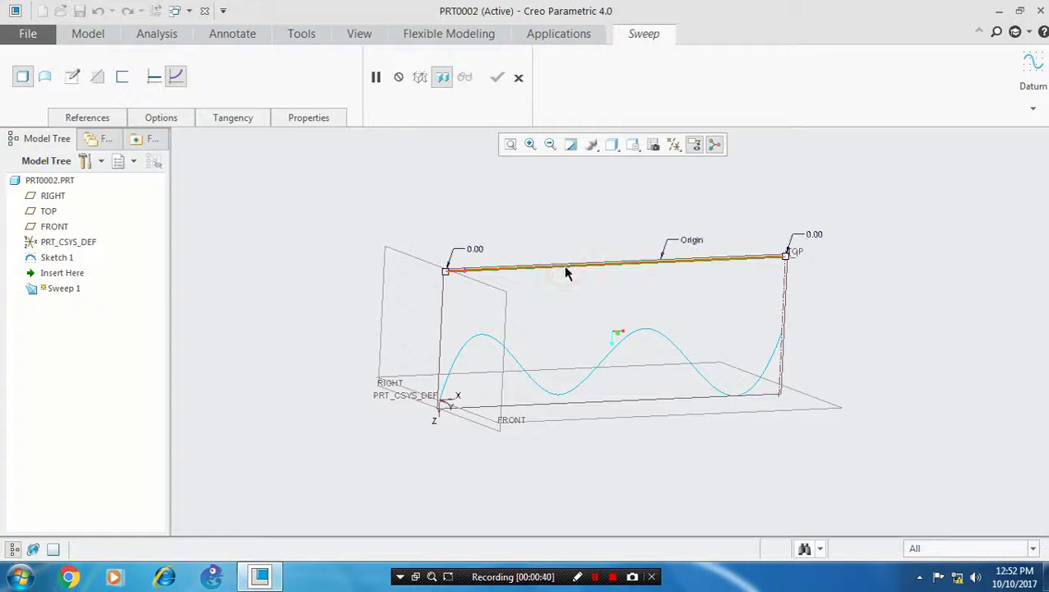
ctrl+click(616, 355)
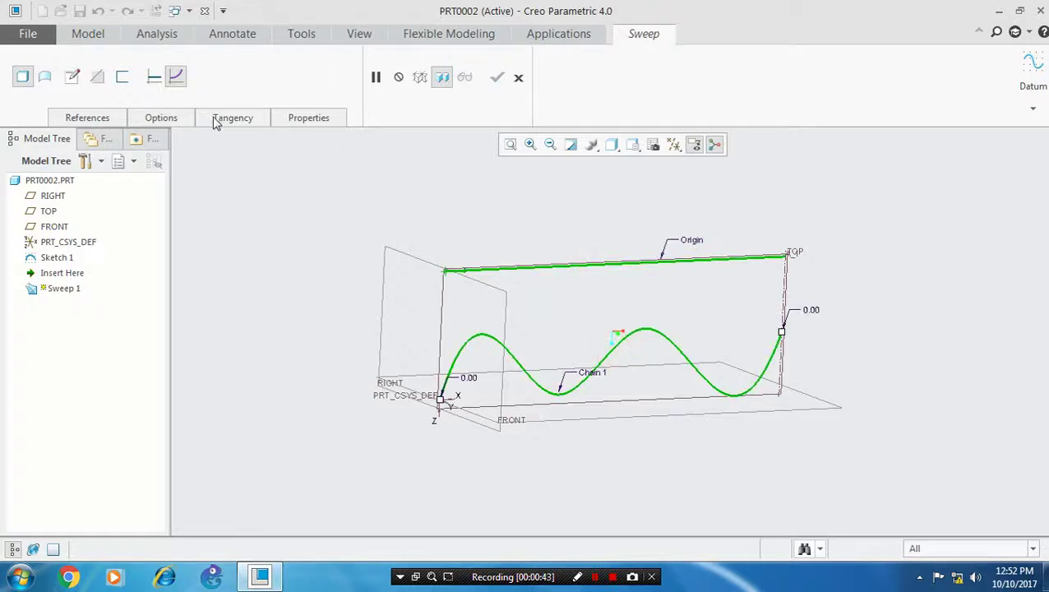
In the sweep's section sketch, draw an axis-ends ellipse about 95 by 75 along the reference line between the two trajectories.
click(72, 77)
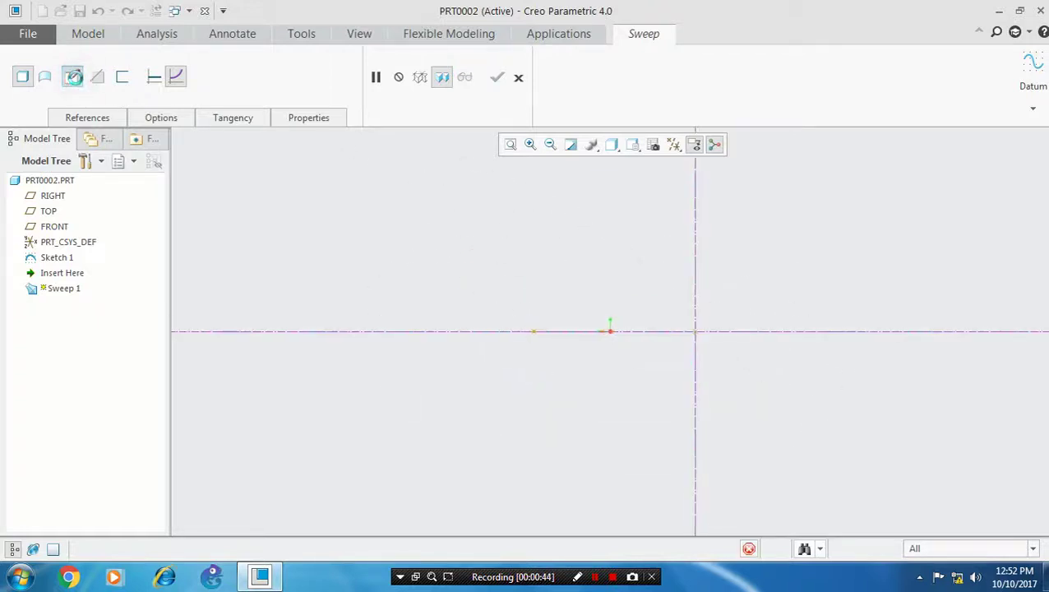
middle_drag(471, 268, 462, 288)
mouse_move(671, 330)
middle_down()
mouse_move(571, 328)
mouse_move(519, 344)
mouse_move(530, 380)
middle_up()
scroll(540, 407, down, 2)
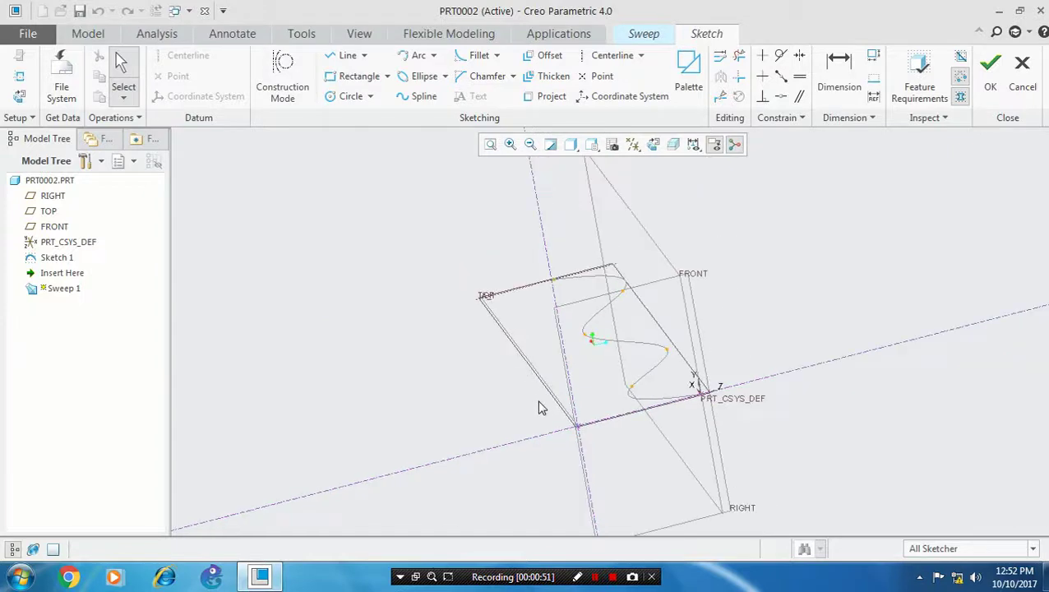
middle_drag(630, 453, 635, 449)
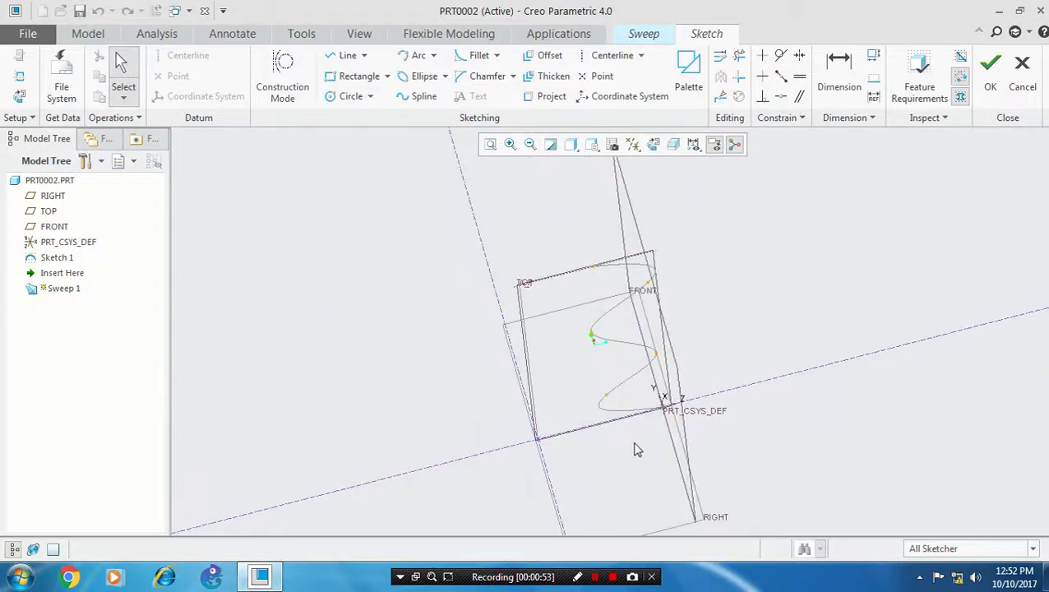
click(444, 76)
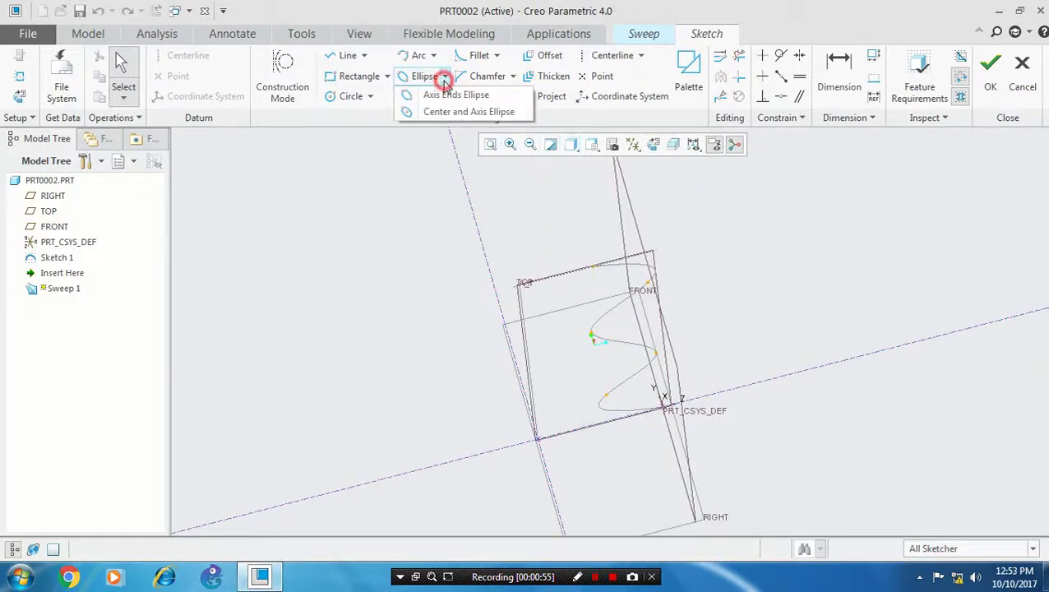
click(446, 95)
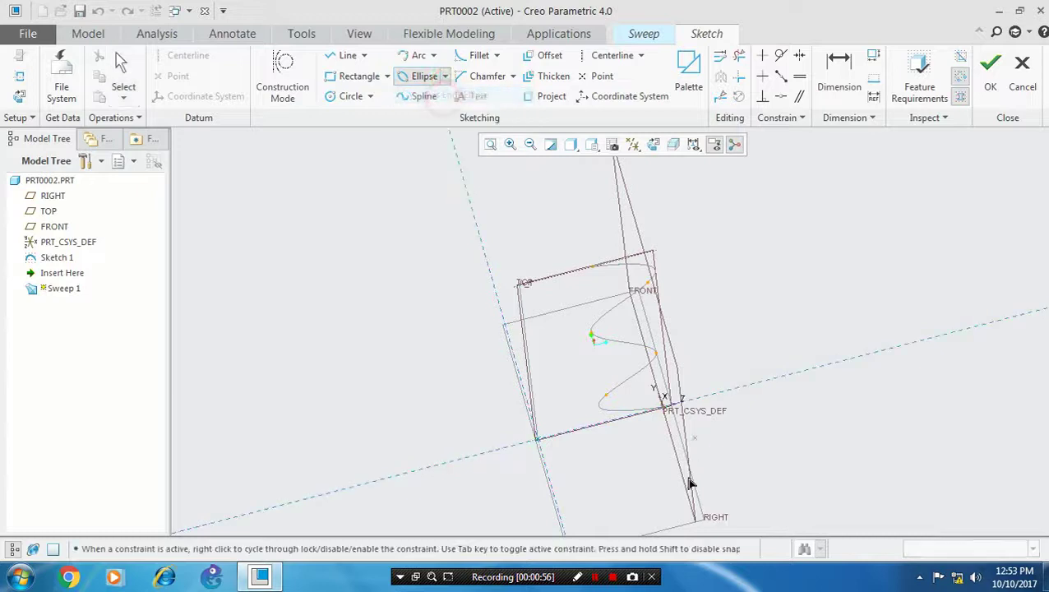
click(559, 438)
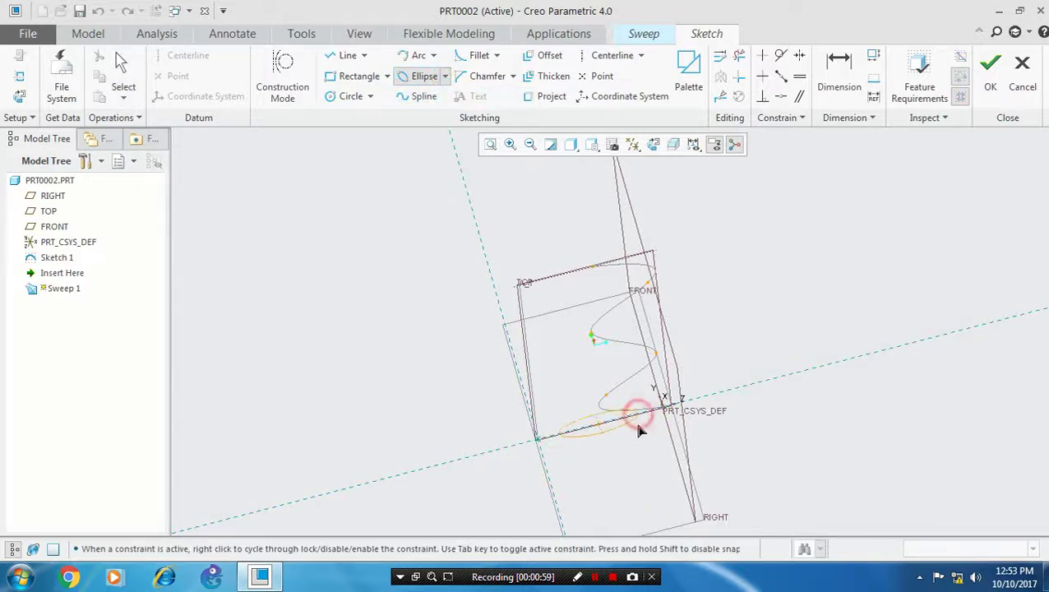
click(643, 444)
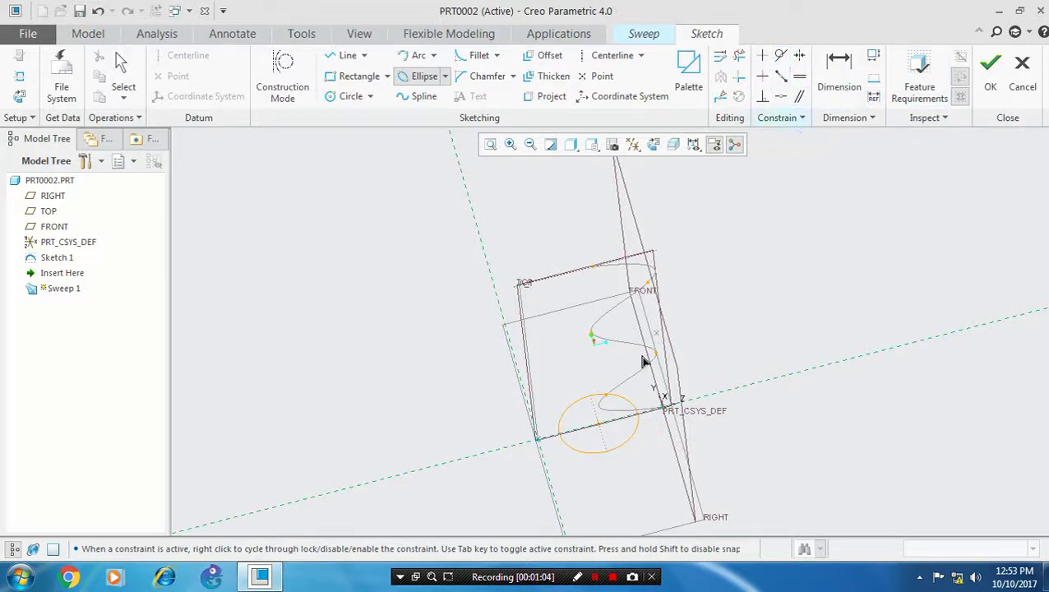
Apply Coincident constraints to attach the ellipse's two major-axis ends to the start points of the line and spline trajectories.
click(784, 76)
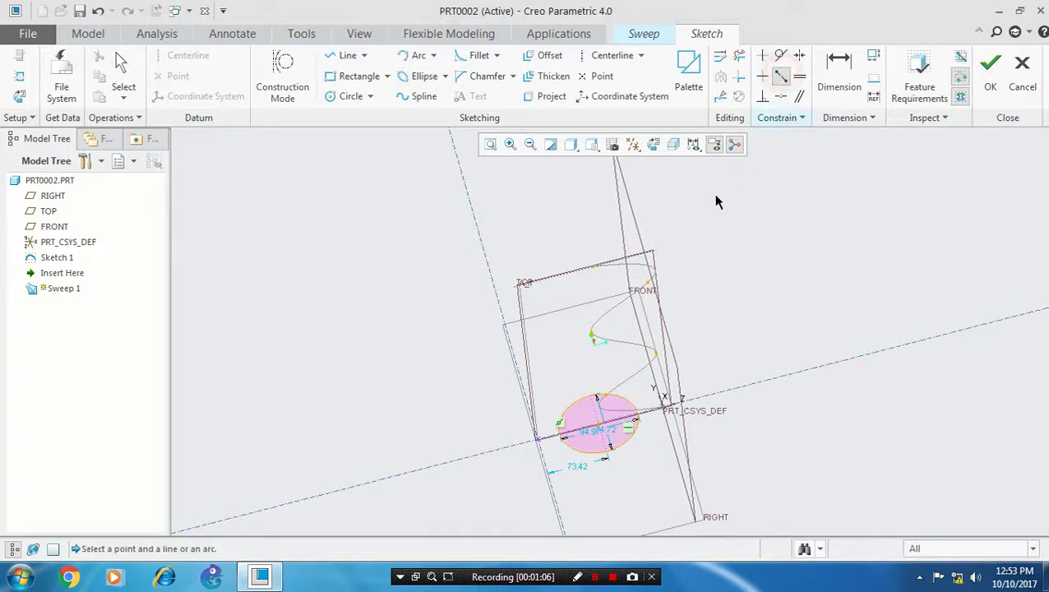
click(780, 96)
scroll(612, 386, down, 3)
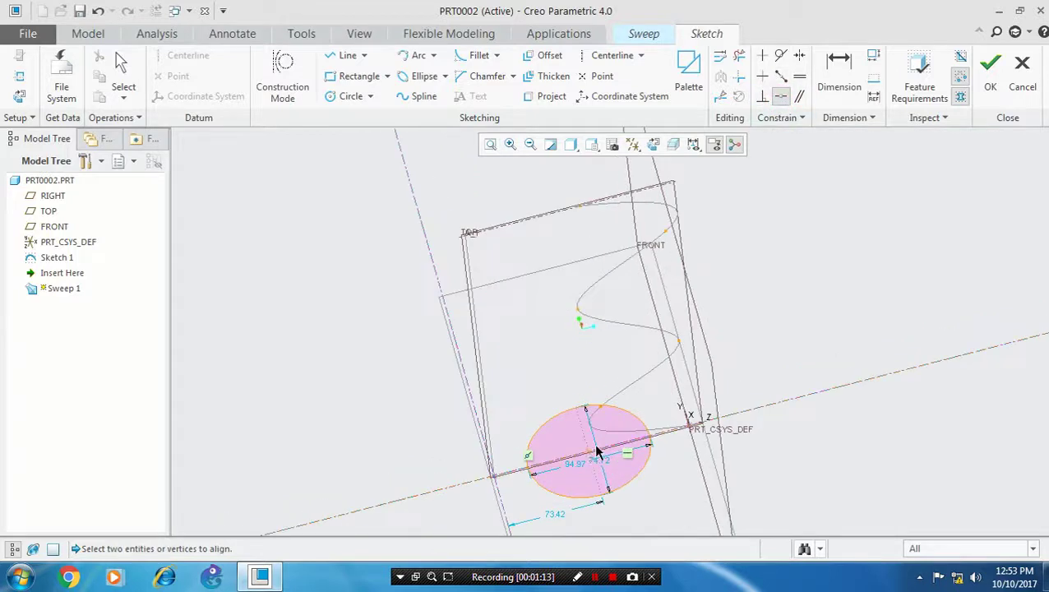
click(493, 477)
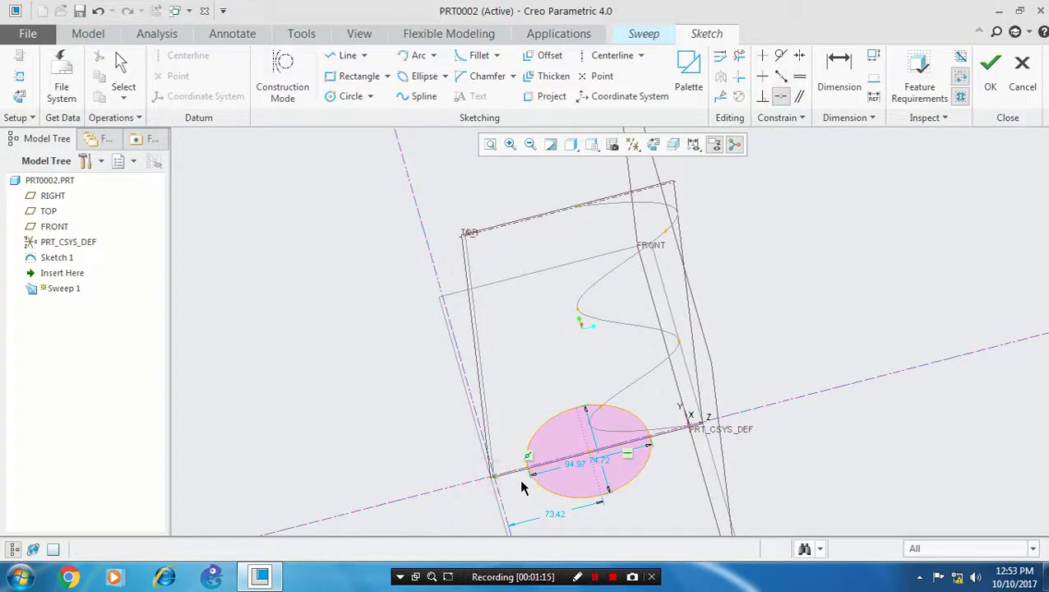
click(539, 488)
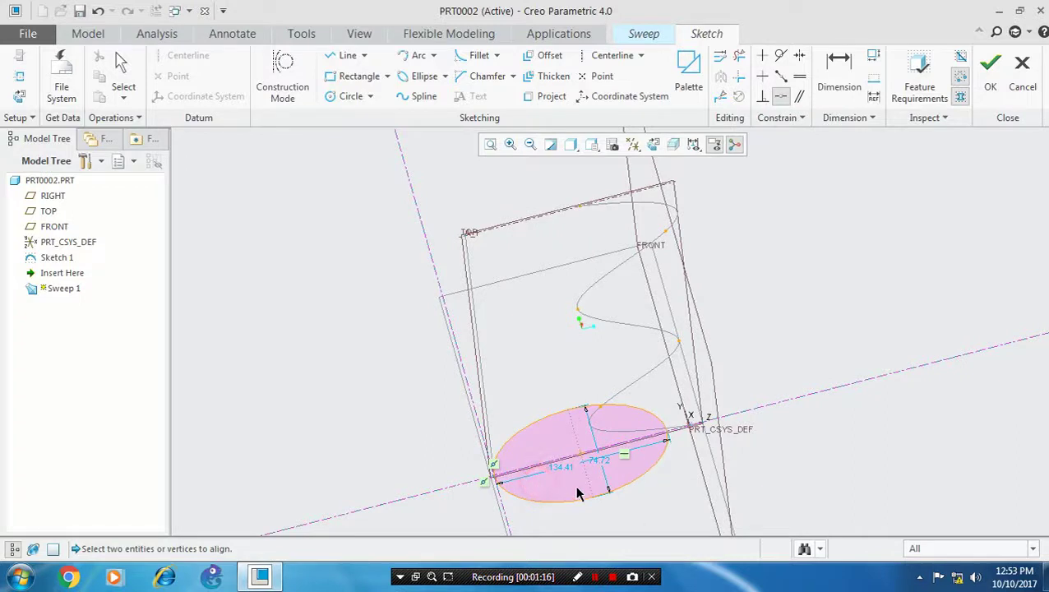
click(663, 452)
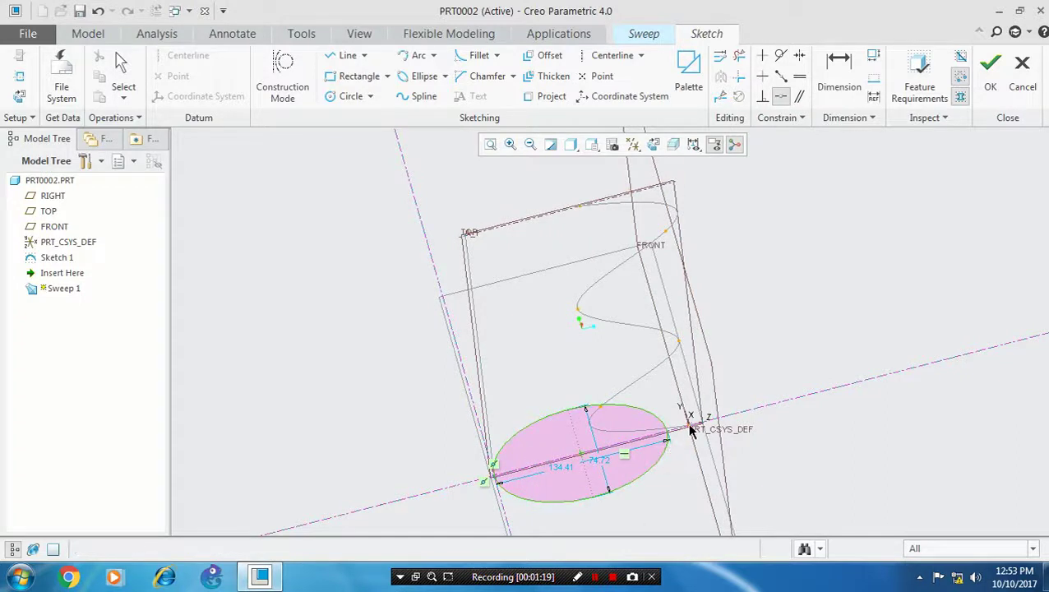
click(692, 426)
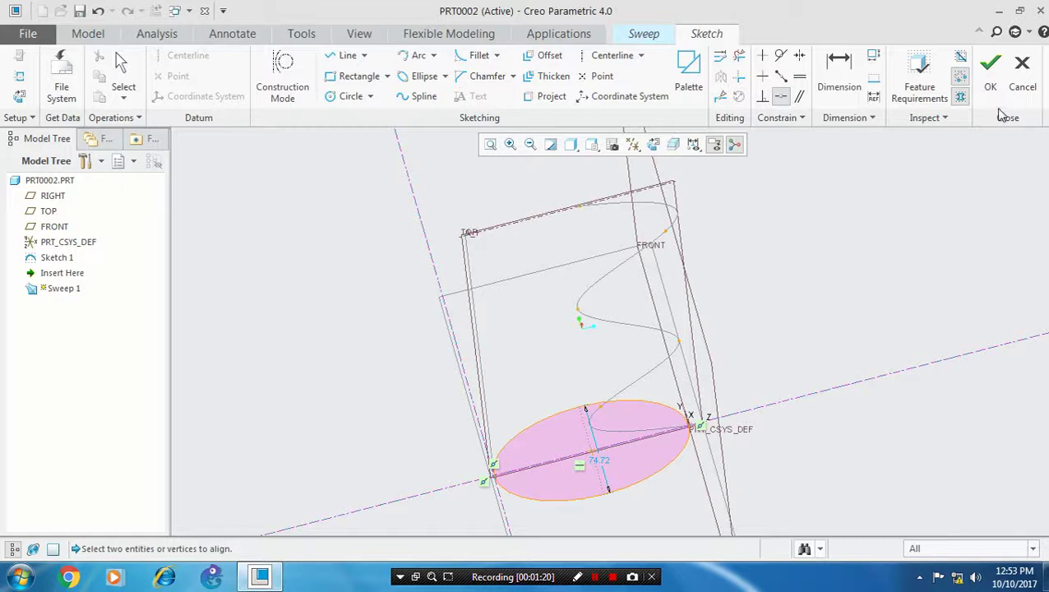
Finish the section sketch and complete the sweep as a solid, inspecting its shape.
click(992, 82)
mouse_move(920, 207)
middle_down()
mouse_move(803, 326)
mouse_move(713, 320)
mouse_move(639, 400)
mouse_move(600, 343)
mouse_move(585, 365)
mouse_move(583, 345)
mouse_move(599, 339)
middle_up()
click(496, 78)
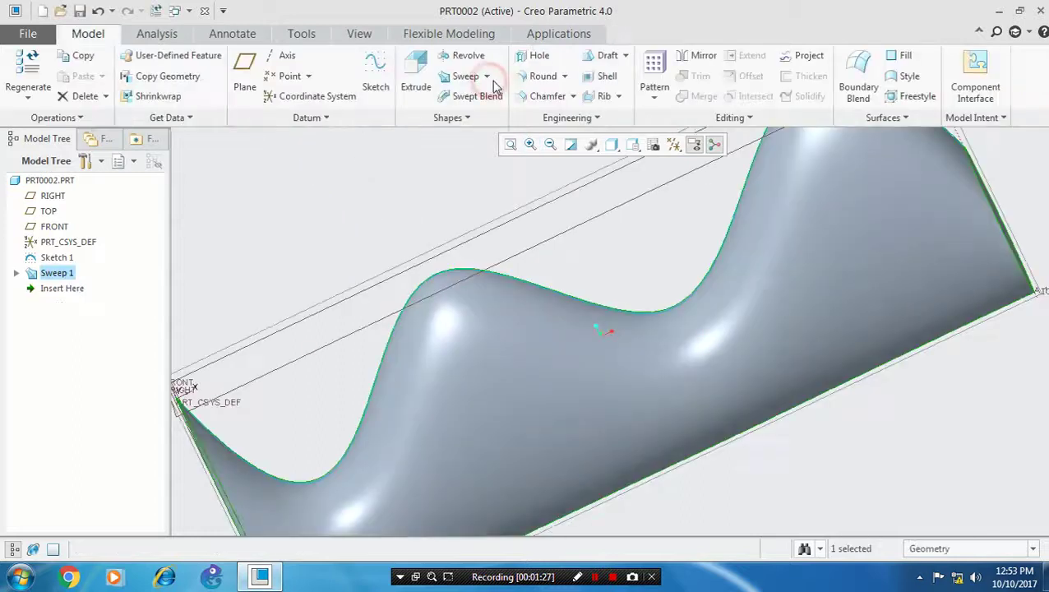
scroll(400, 194, down, 2)
middle_drag(349, 421, 369, 414)
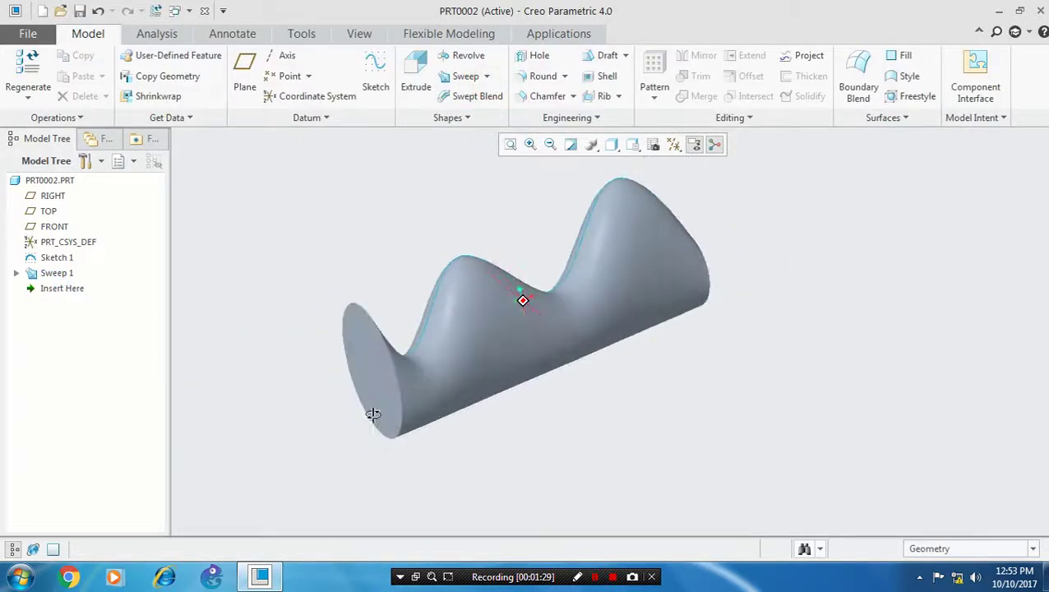
mouse_move(498, 491)
middle_down()
mouse_move(607, 461)
mouse_move(585, 463)
middle_up()
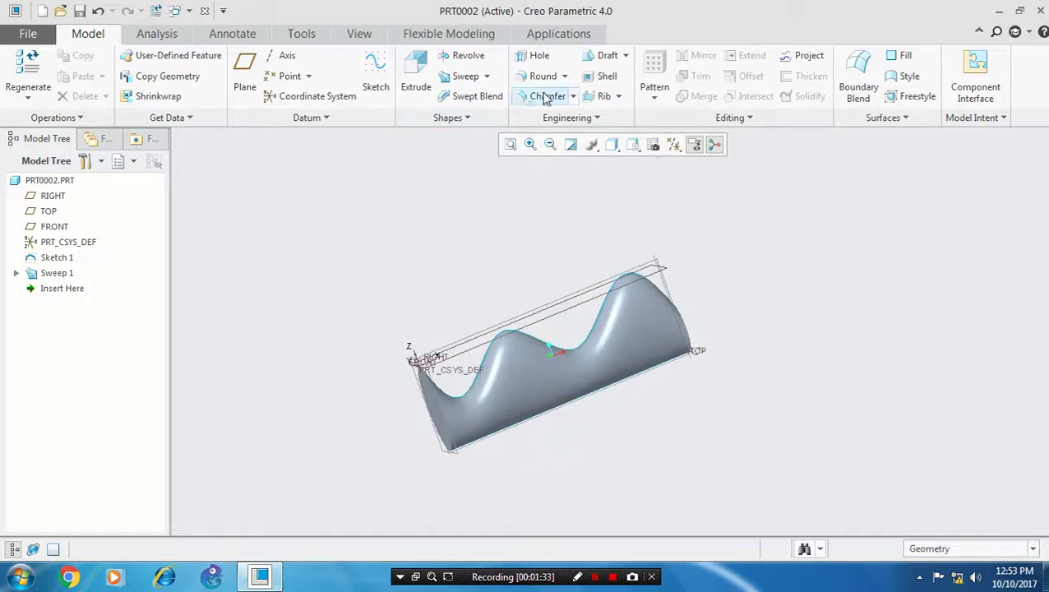
Round the elliptical edge at the sweep's start end with a radius of 5.
click(565, 76)
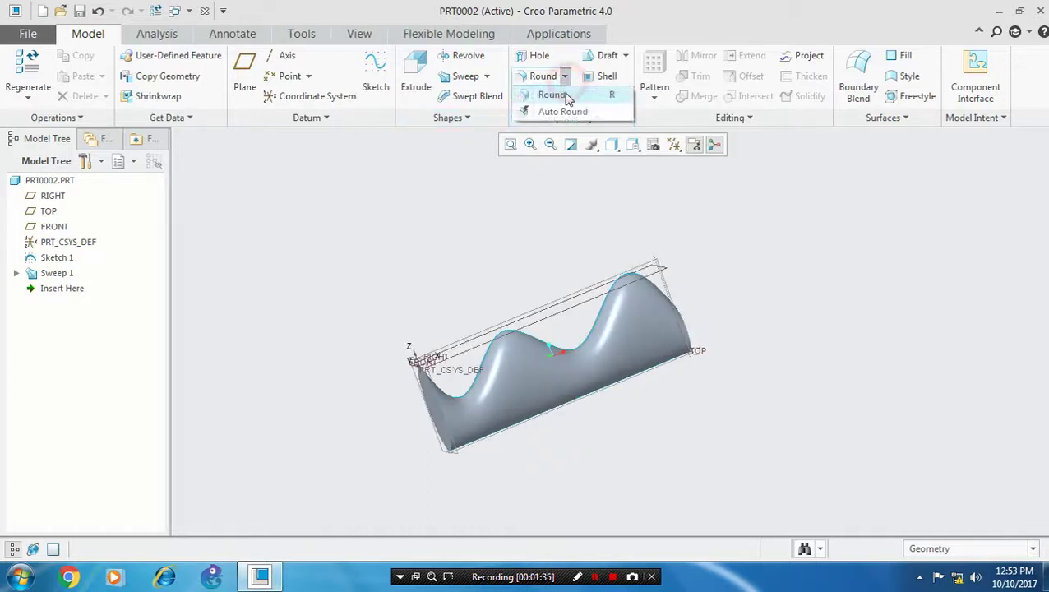
click(553, 93)
scroll(413, 376, up, 4)
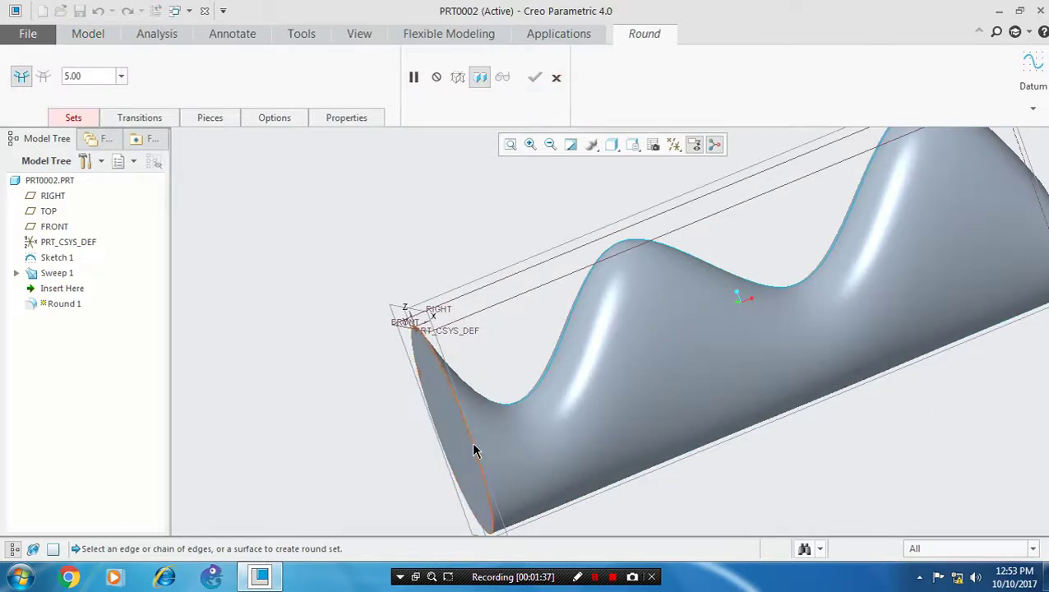
click(472, 445)
mouse_move(424, 466)
middle_down()
mouse_move(461, 435)
mouse_move(403, 502)
mouse_move(419, 485)
middle_up()
click(534, 78)
middle_drag(530, 247, 912, 261)
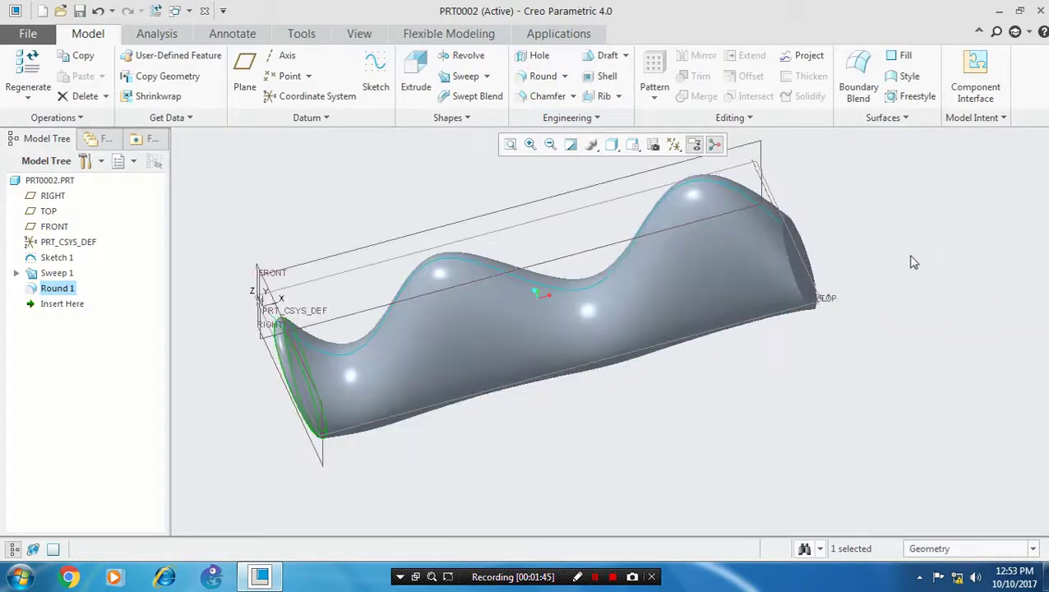
Start a new sketch on the TOP datum plane and orient it to the flat 2D sketch view.
click(746, 172)
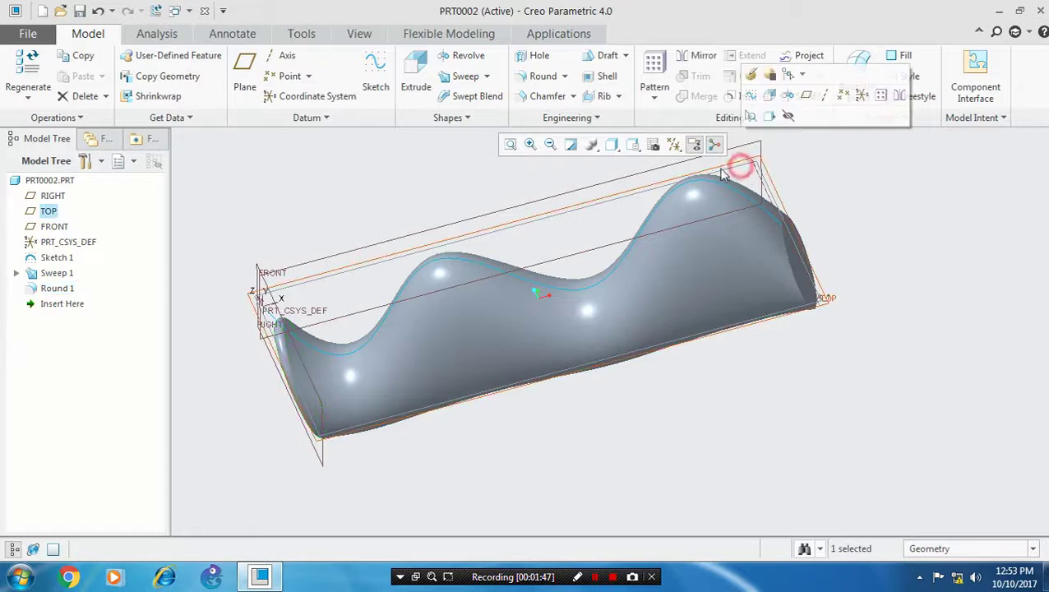
click(376, 80)
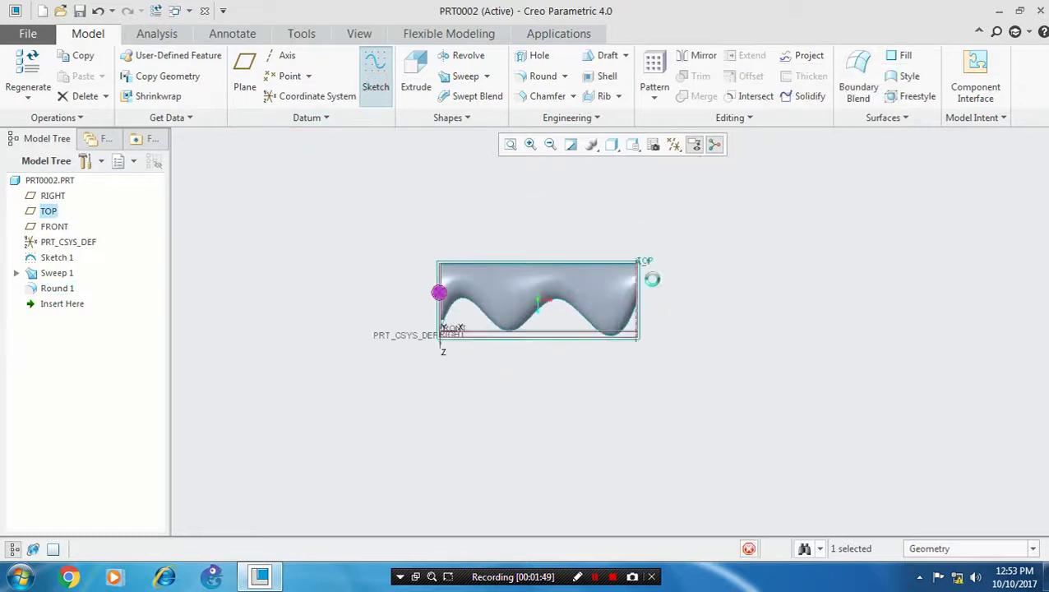
scroll(920, 307, up, 2)
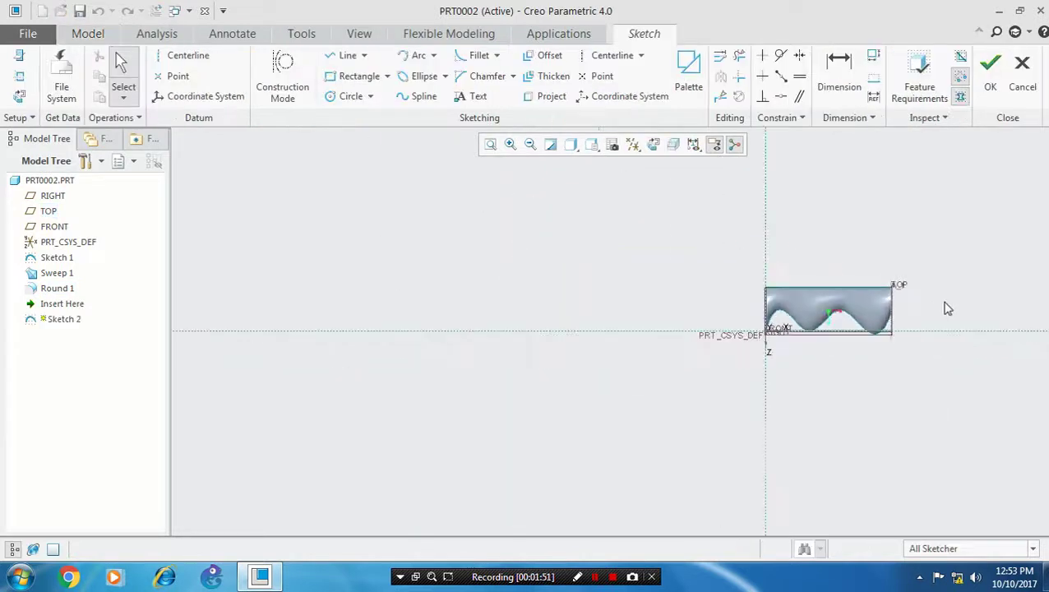
scroll(957, 301, down, 5)
scroll(986, 304, up, 2)
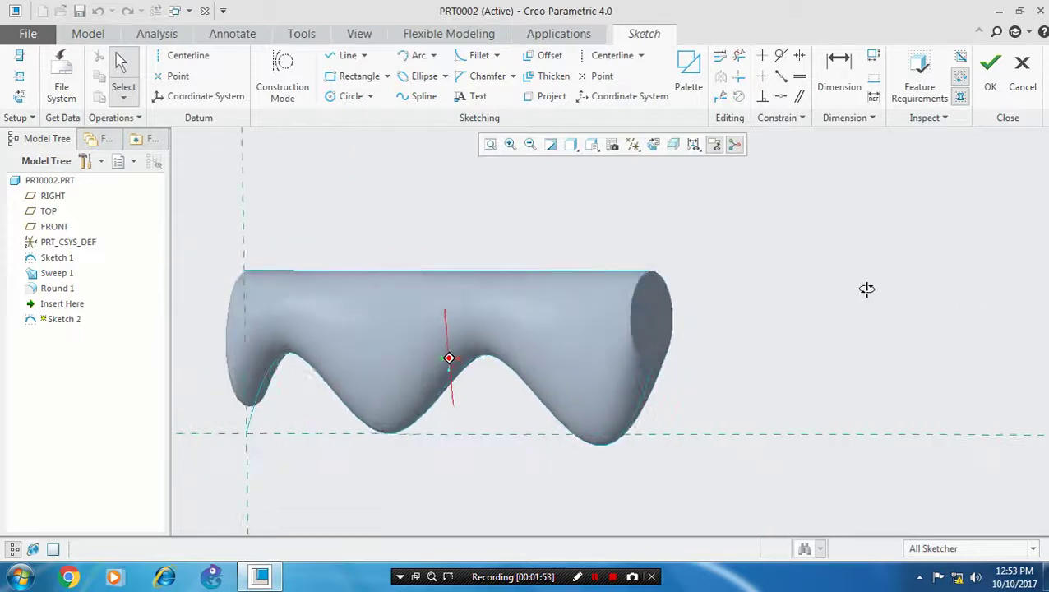
scroll(847, 312, up, 5)
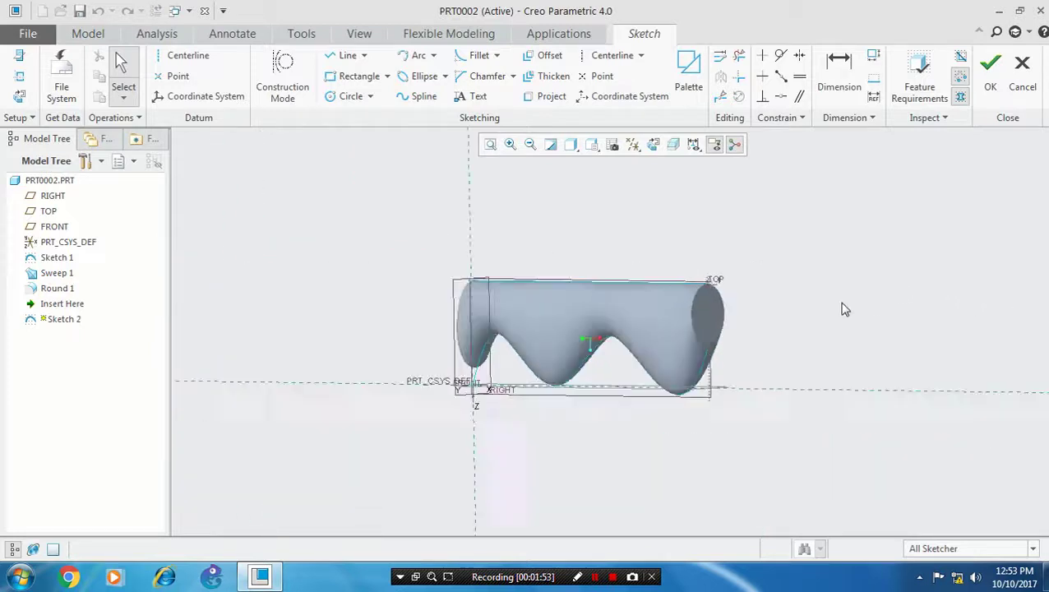
click(655, 145)
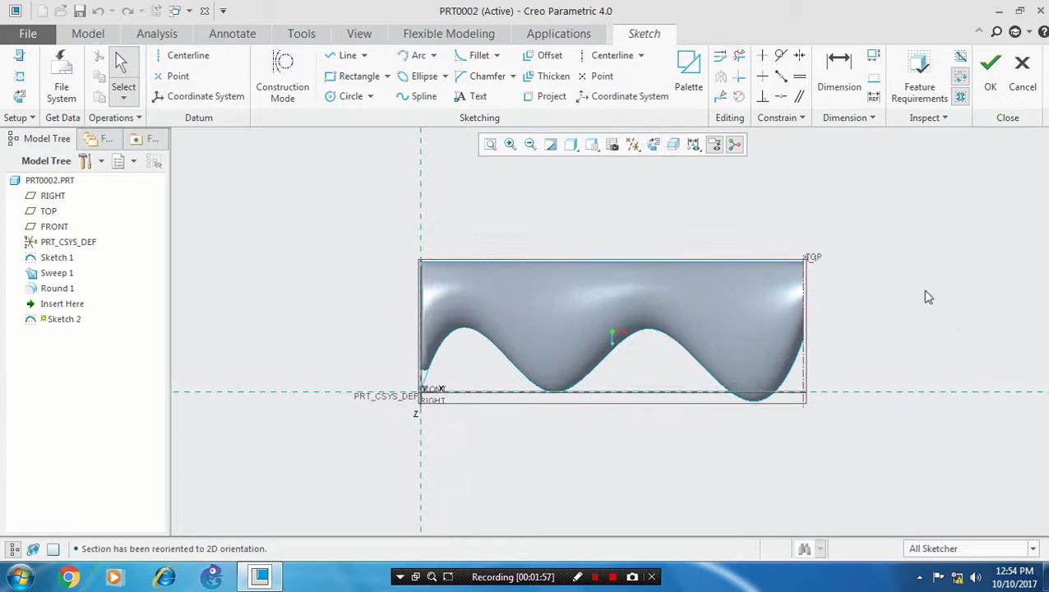
Draw a horizontal line about 951 long outward from the upper corner of the sweep's unrounded end.
click(339, 55)
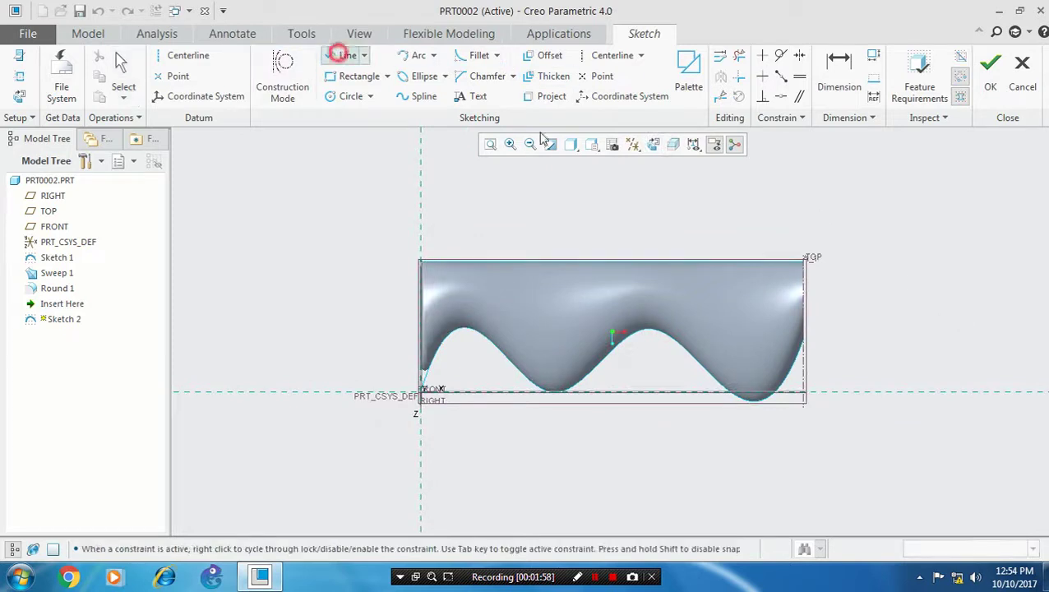
click(805, 263)
scroll(887, 272, up, 2)
scroll(900, 273, down, 4)
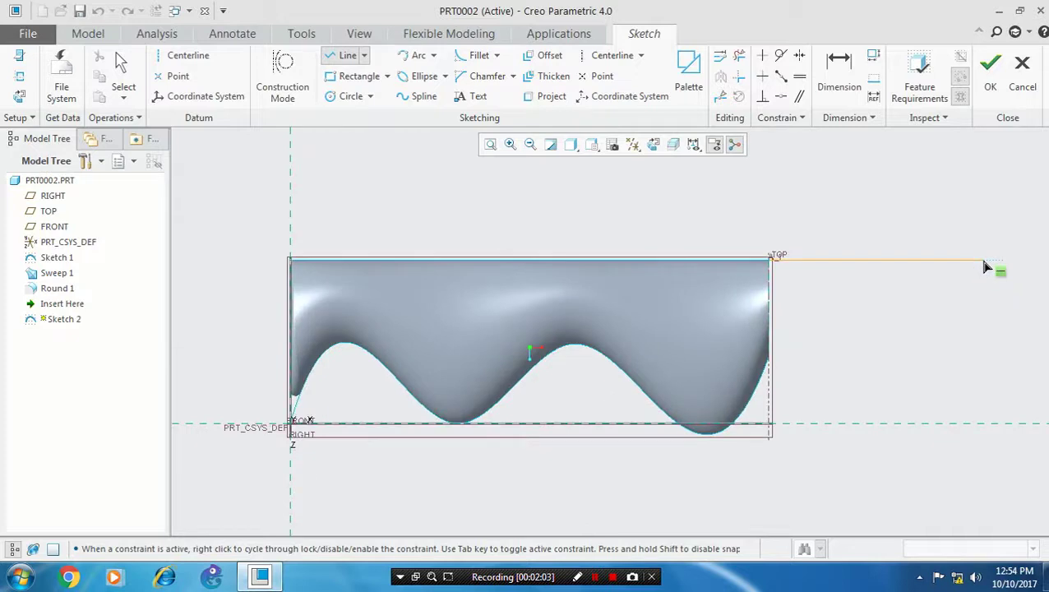
mouse_move(986, 268)
middle_down()
mouse_move(916, 283)
mouse_move(852, 408)
middle_up()
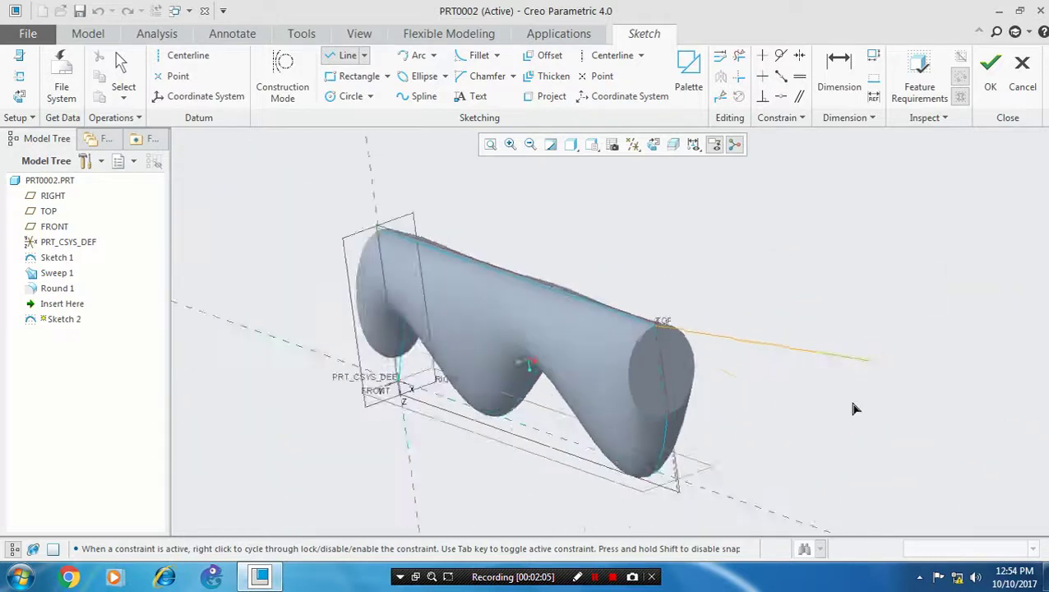
scroll(859, 410, up, 4)
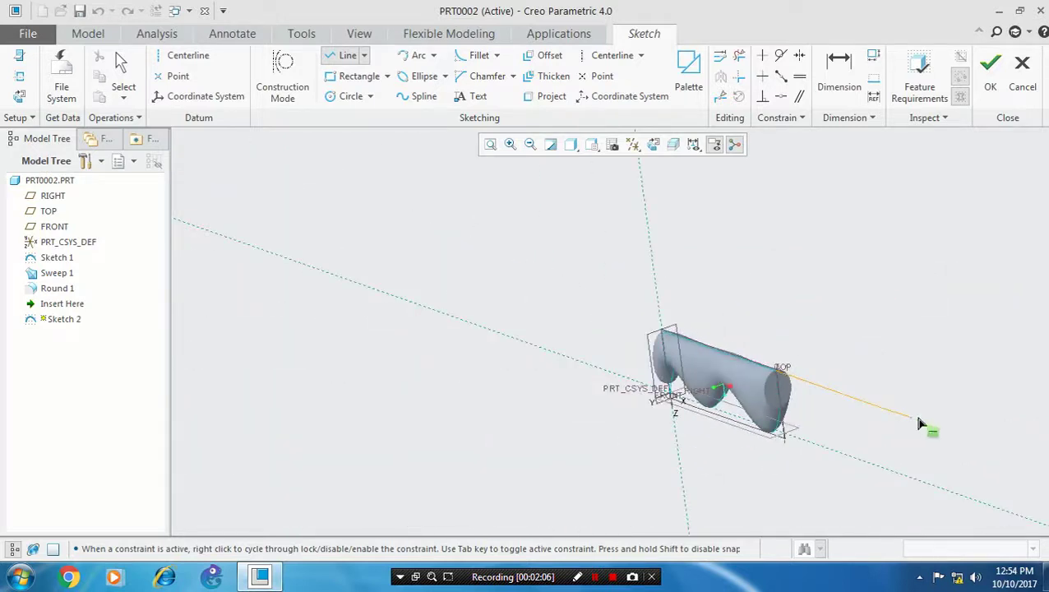
click(1019, 457)
middle_click(1023, 432)
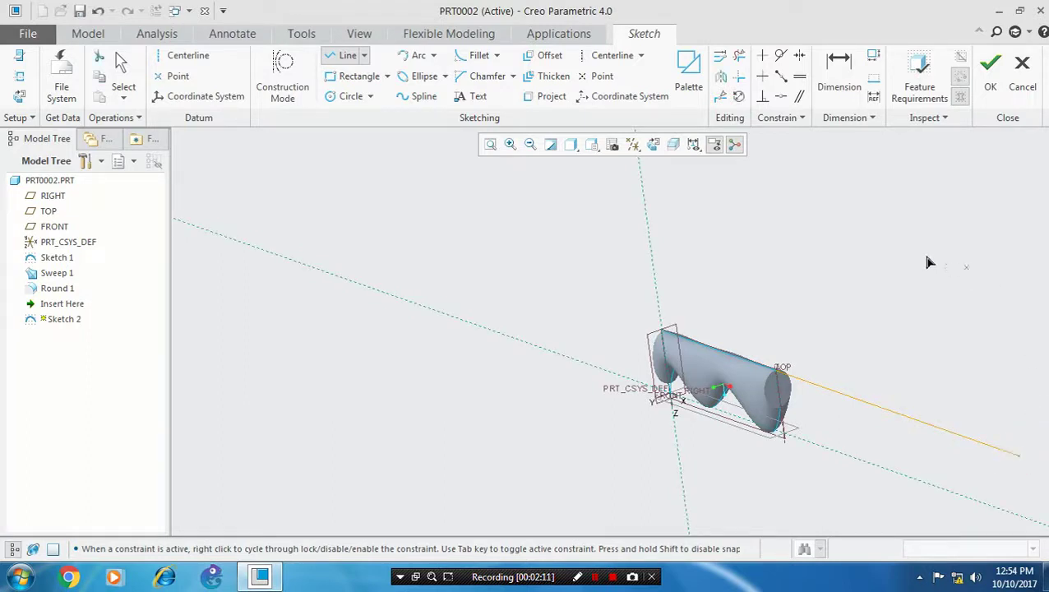
Project the edge of the sweep's unrounded end face into the sketch as a single edge.
click(653, 144)
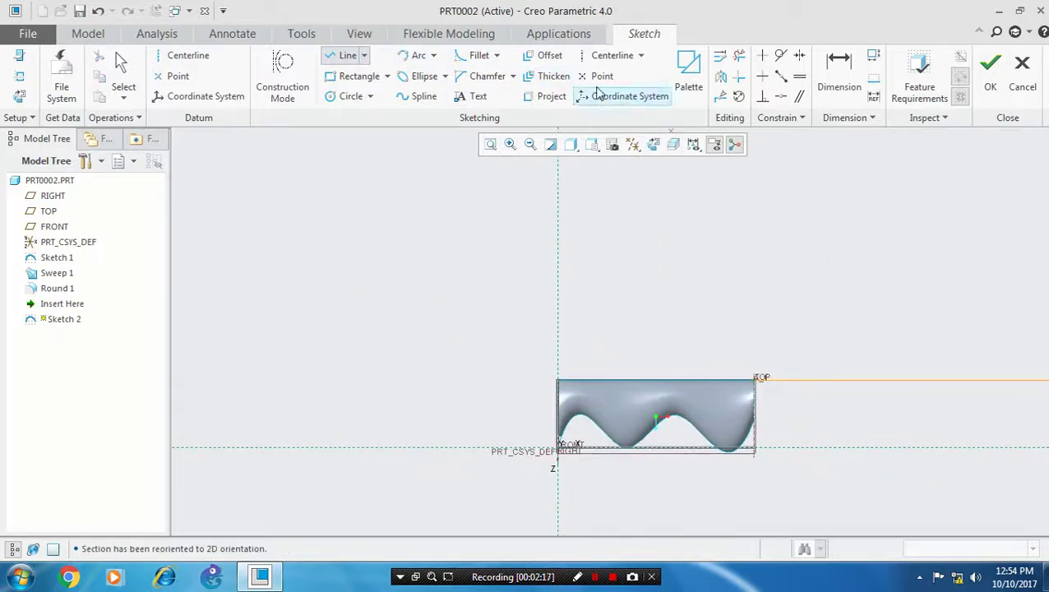
click(555, 98)
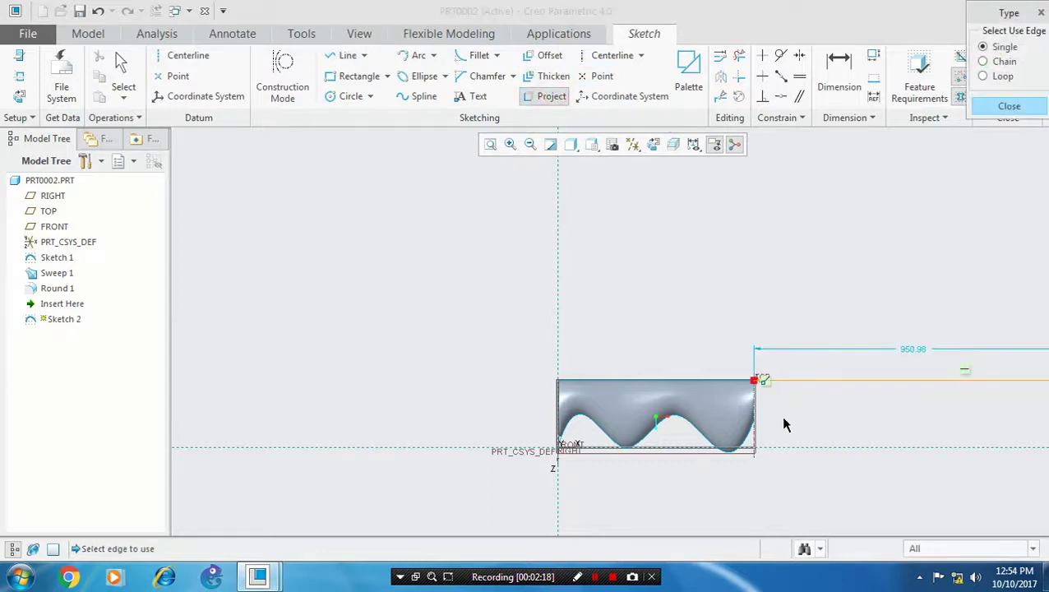
scroll(740, 399, down, 5)
click(729, 383)
scroll(812, 435, up, 8)
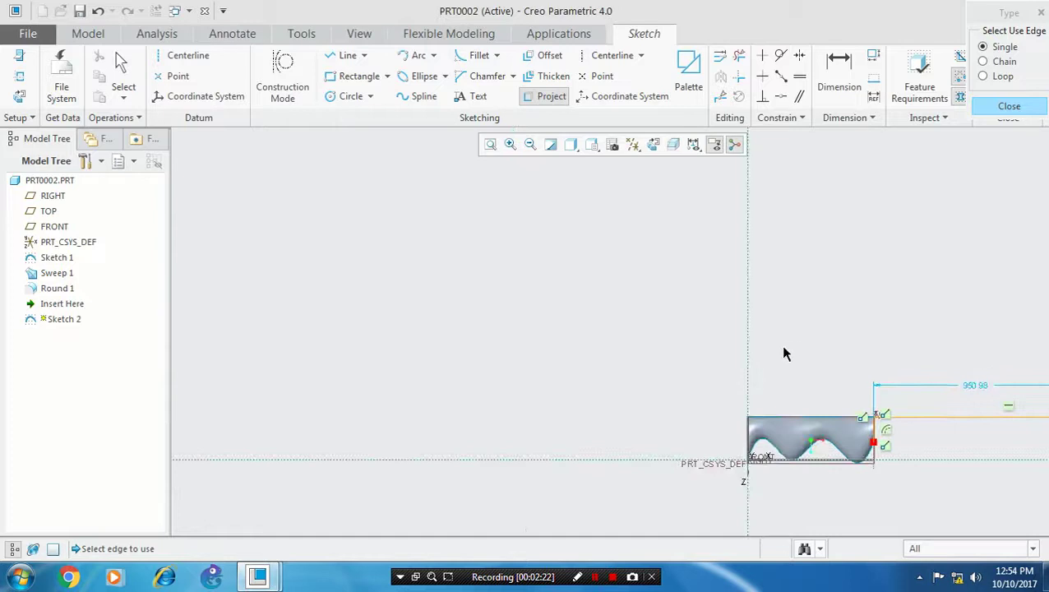
middle_click(783, 353)
mouse_move(783, 354)
middle_down()
mouse_move(746, 345)
mouse_move(906, 426)
mouse_move(920, 417)
middle_up()
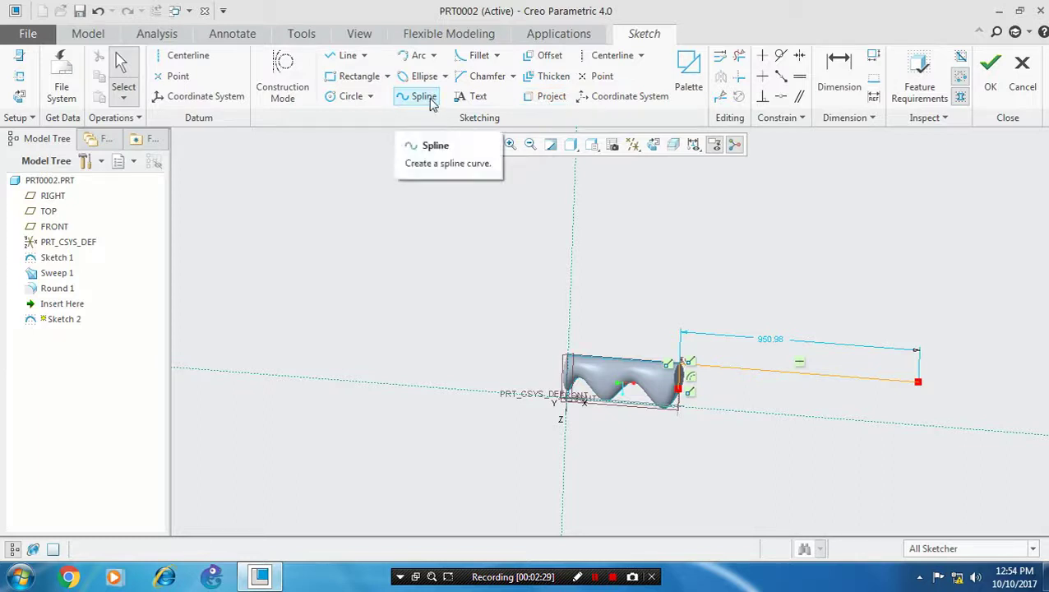
Close the blade outline with a 3-point arc bulging downward between the projected edge and the line's free end, and finish the sketch.
click(433, 55)
click(440, 74)
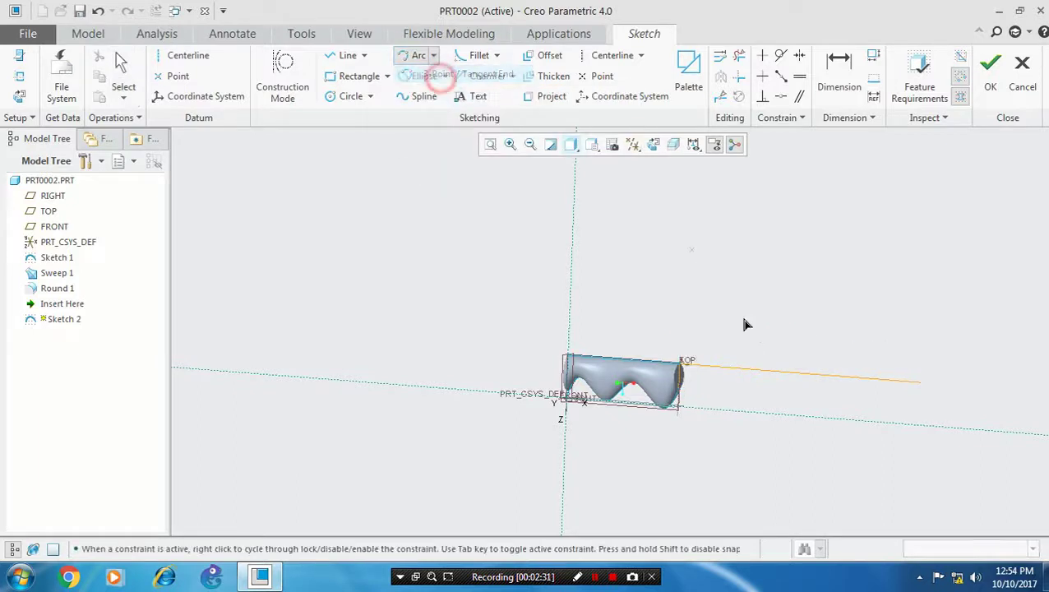
click(922, 386)
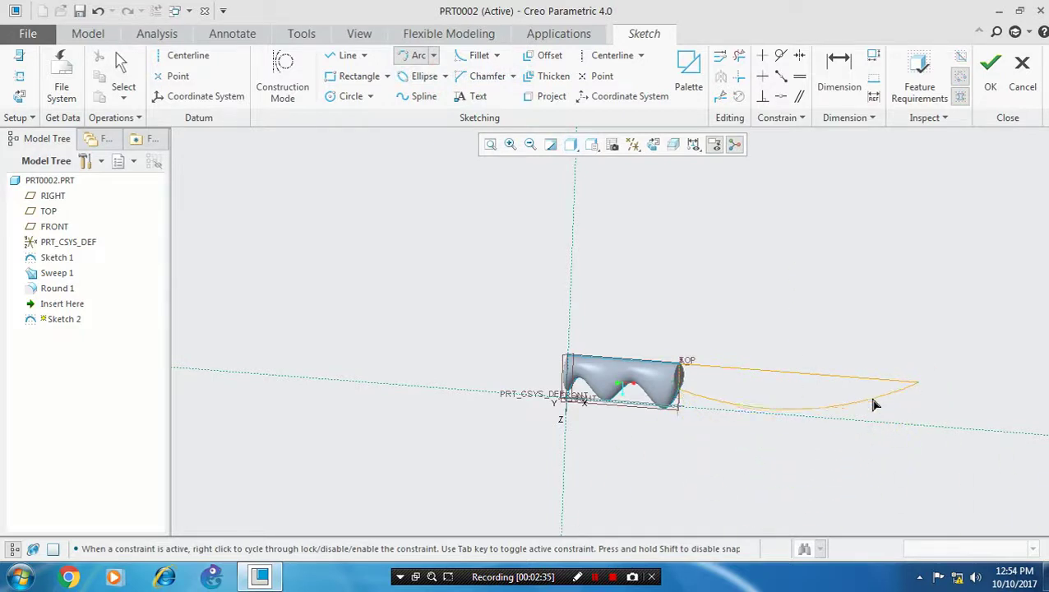
click(871, 400)
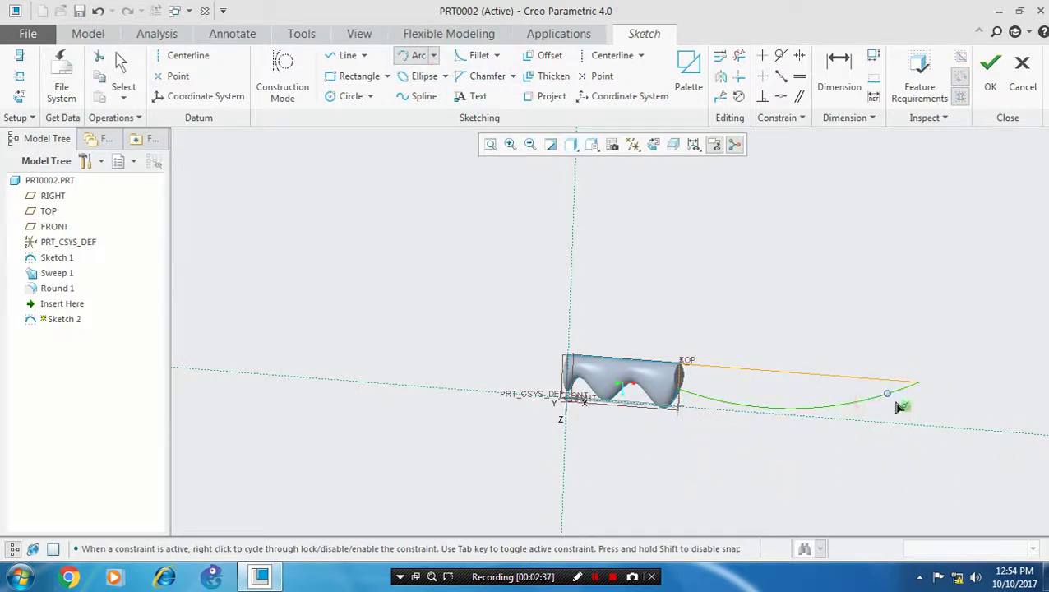
click(988, 91)
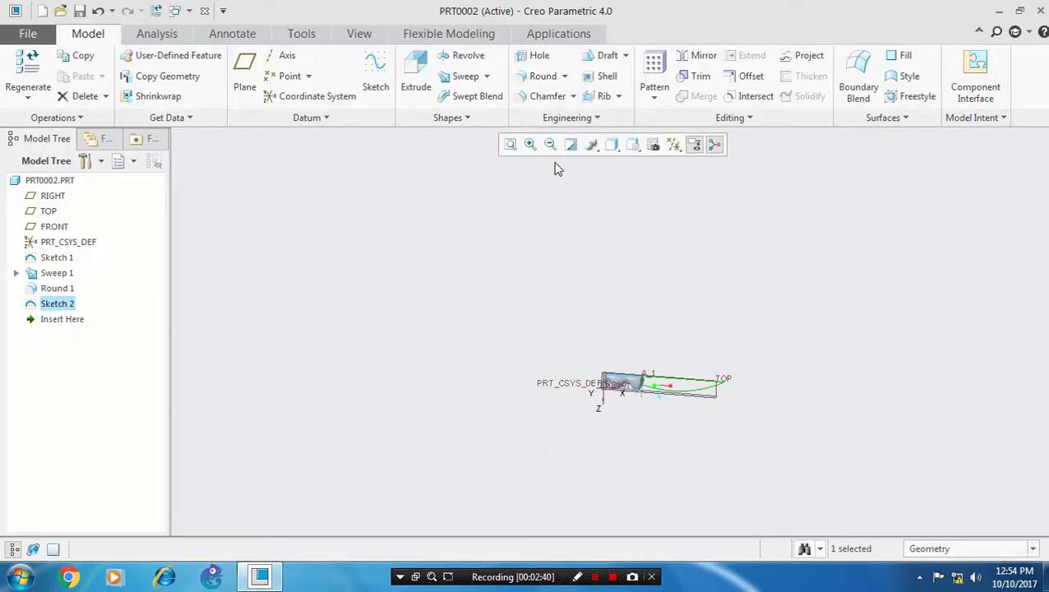
Extrude the blade sketch as a solid with a depth of 5.
scroll(637, 345, up, 3)
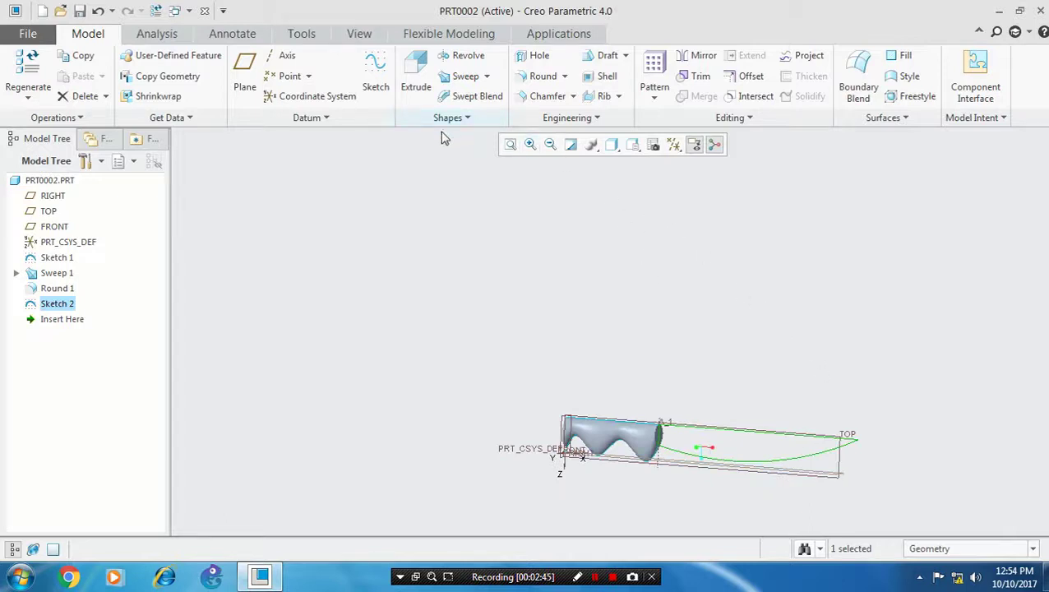
click(413, 87)
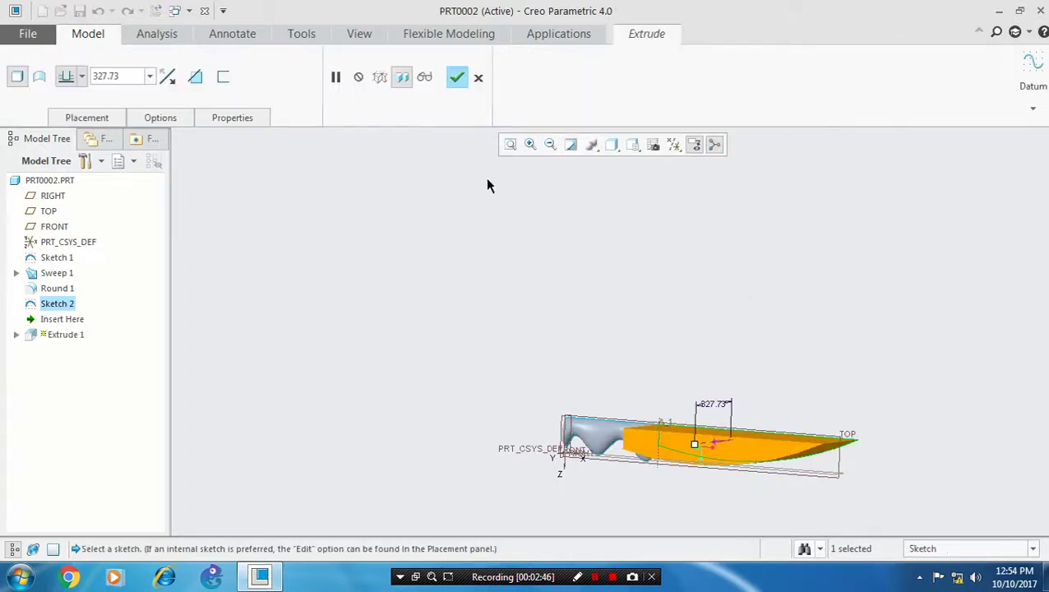
double_click(139, 79)
text(5)
key(Return)
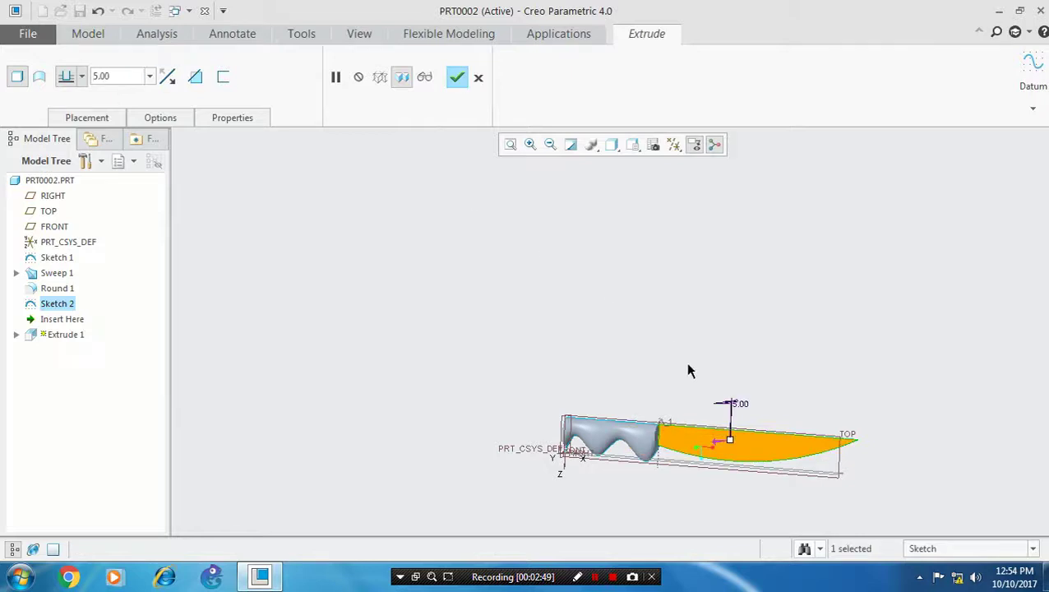
middle_drag(689, 371, 623, 395)
middle_click(623, 395)
scroll(813, 503, up, 3)
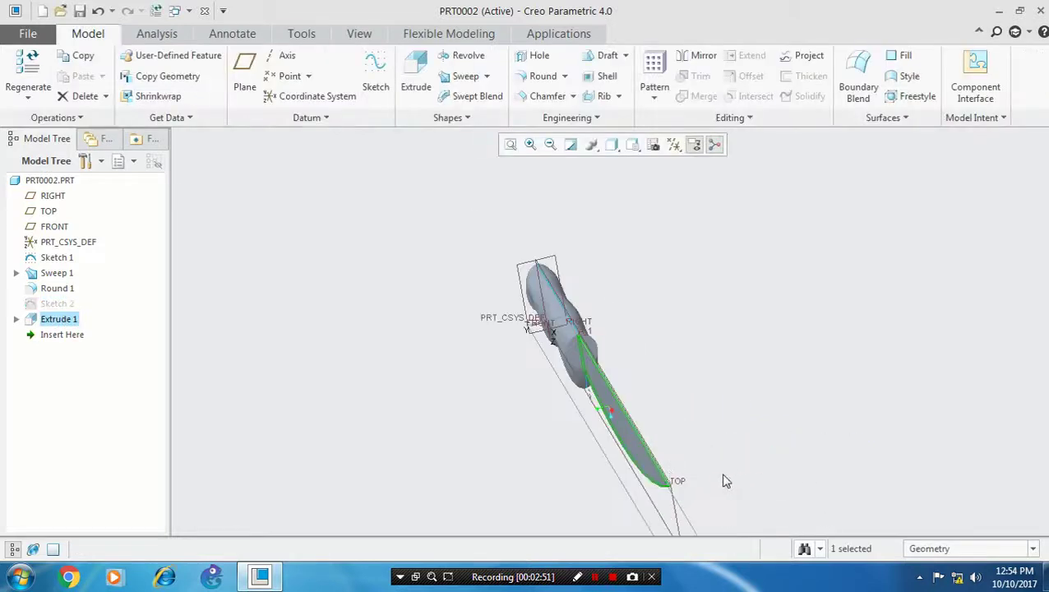
middle_drag(725, 481, 707, 449)
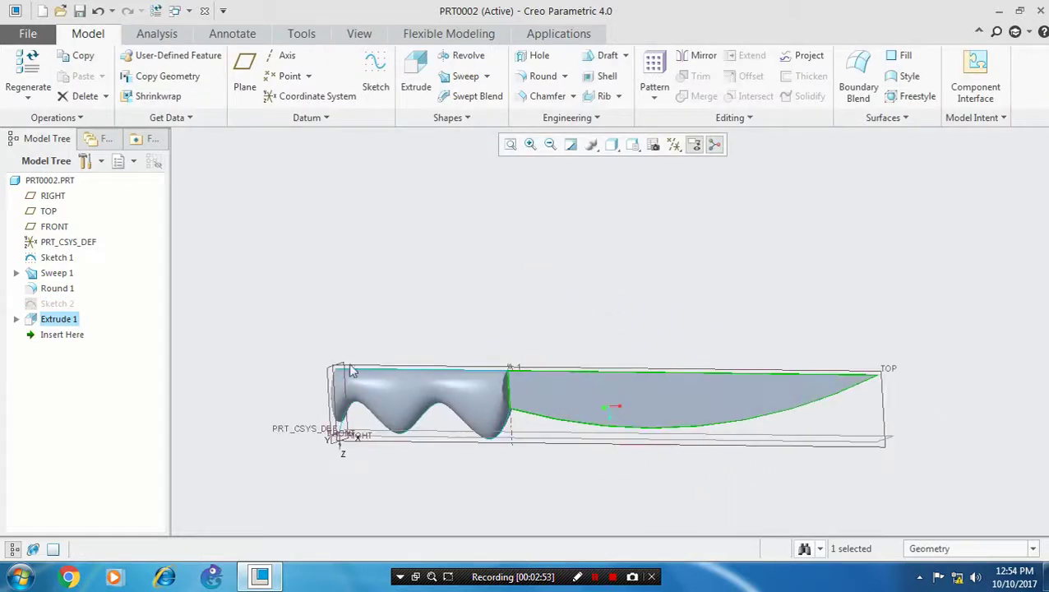
Redefine the blade extrusion so its depth of 5 is applied symmetrically on both sides of the sketch plane.
right_click(59, 319)
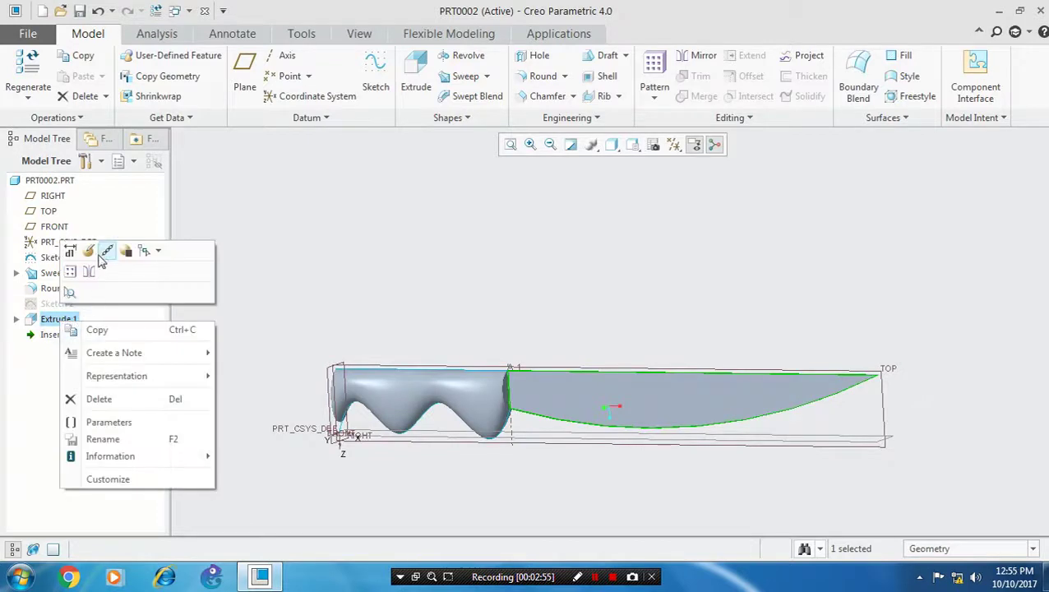
click(90, 251)
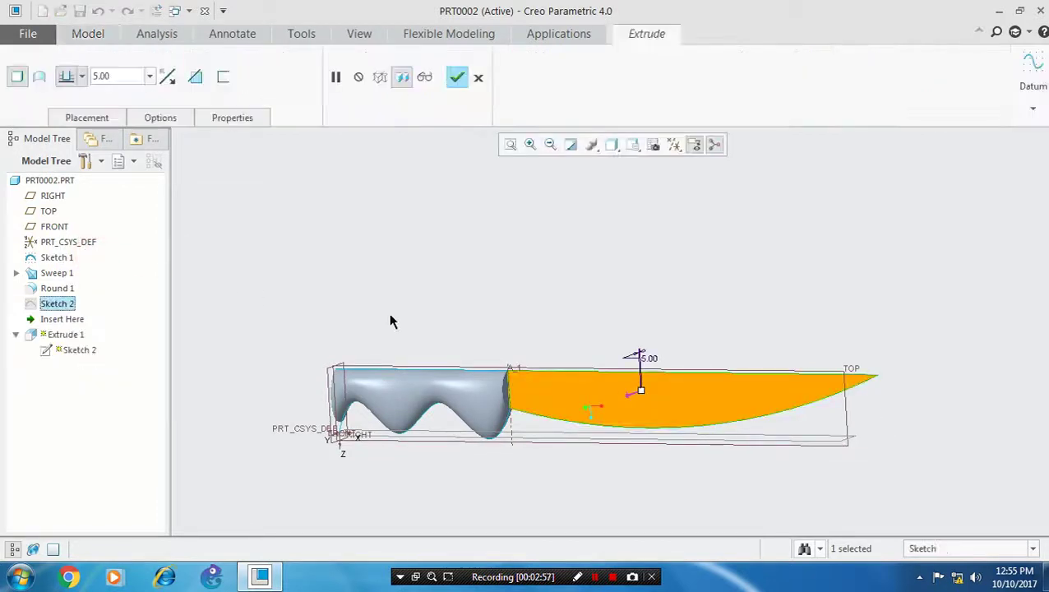
middle_drag(460, 312, 449, 319)
click(81, 76)
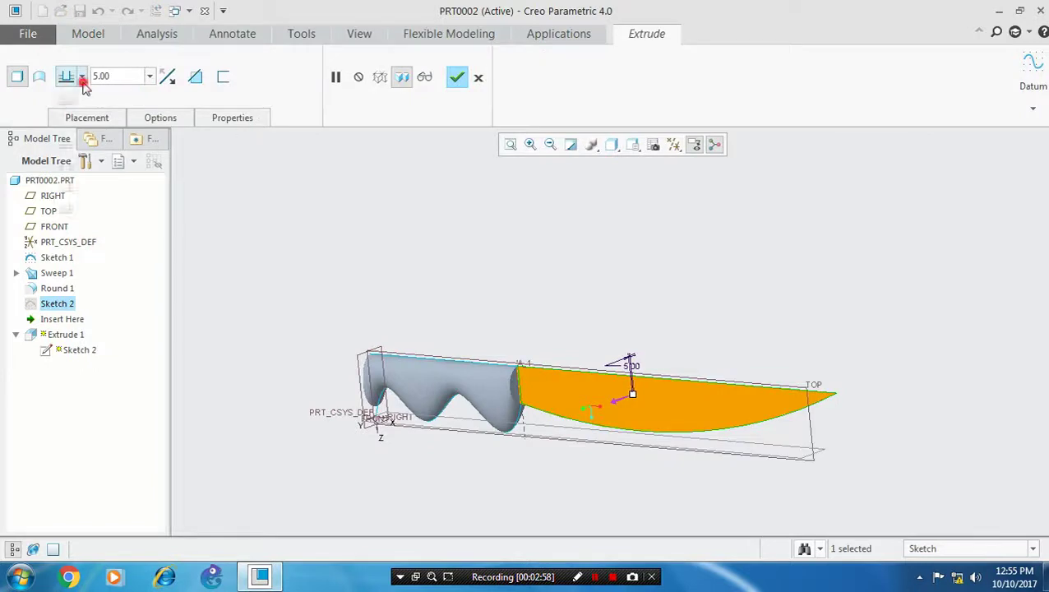
click(68, 125)
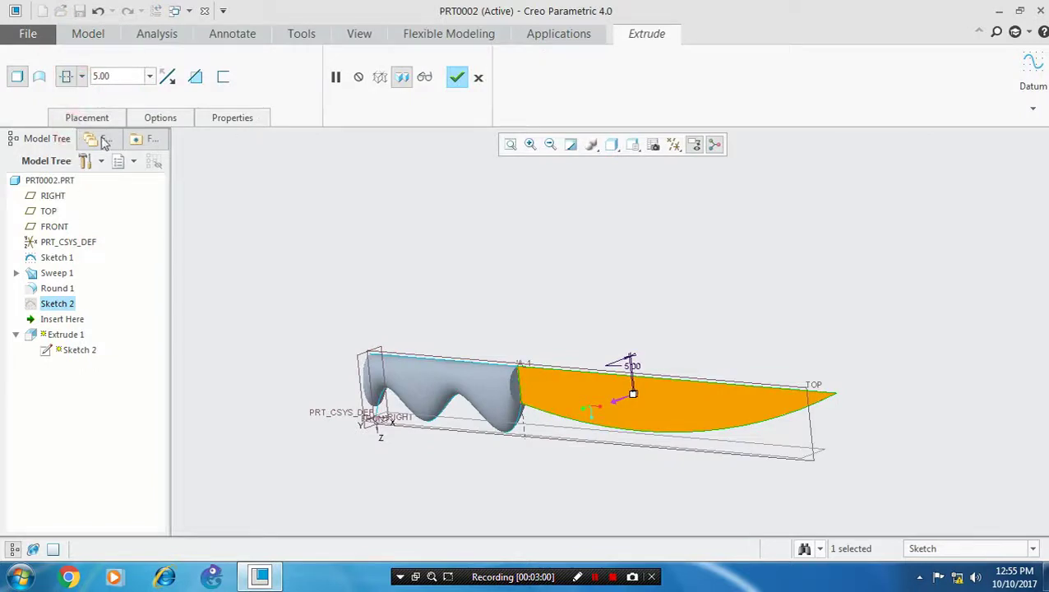
click(457, 77)
middle_drag(551, 258, 649, 325)
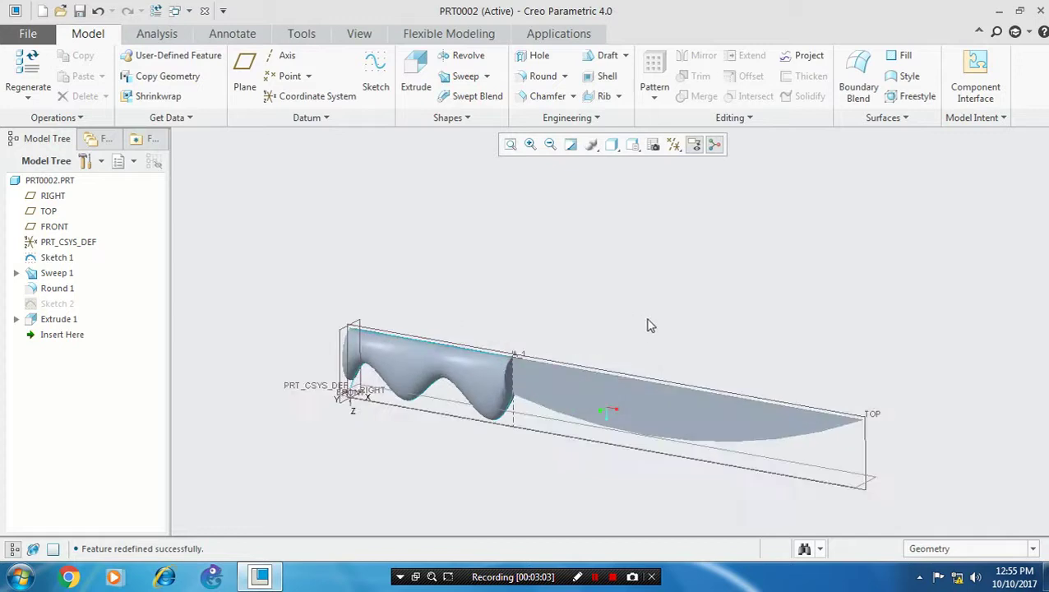
Turn off the display of all datum axes, points, coordinate systems and planes.
click(675, 151)
click(674, 163)
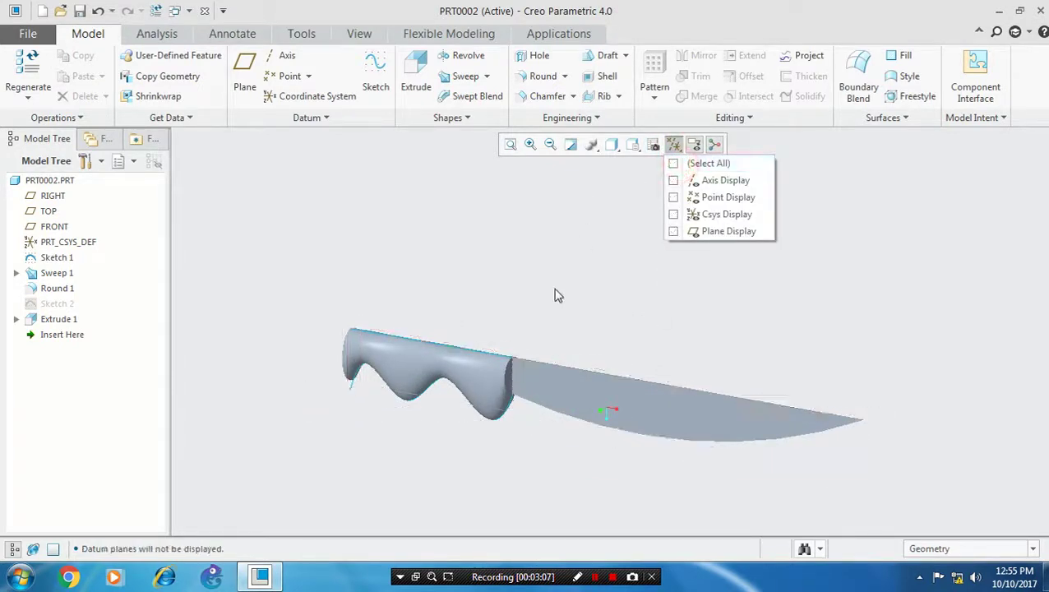
click(483, 405)
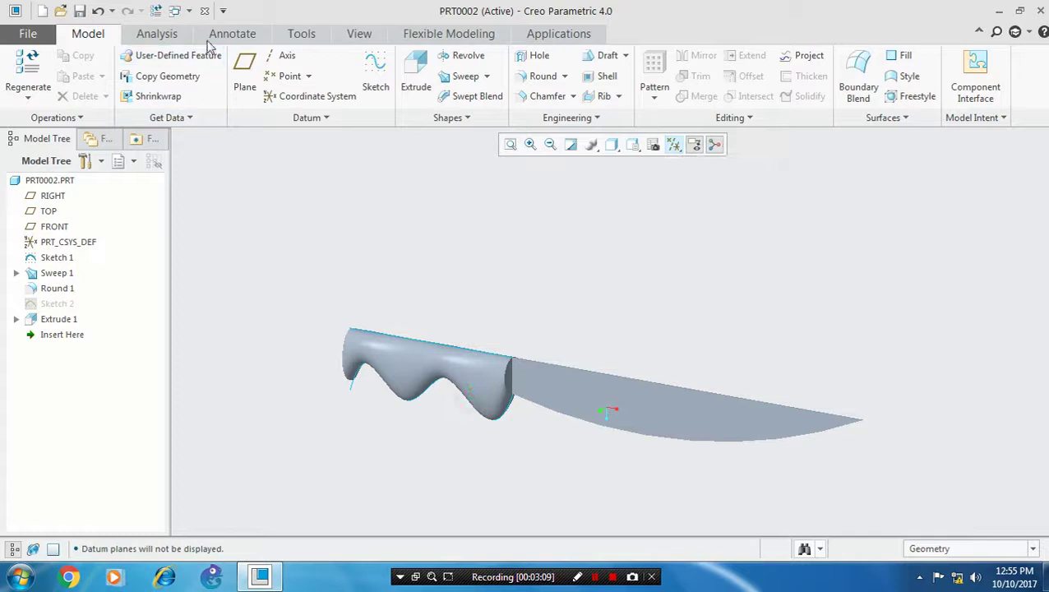
Apply the bright green appearance from My Appearances to the knife handle.
click(359, 34)
click(164, 95)
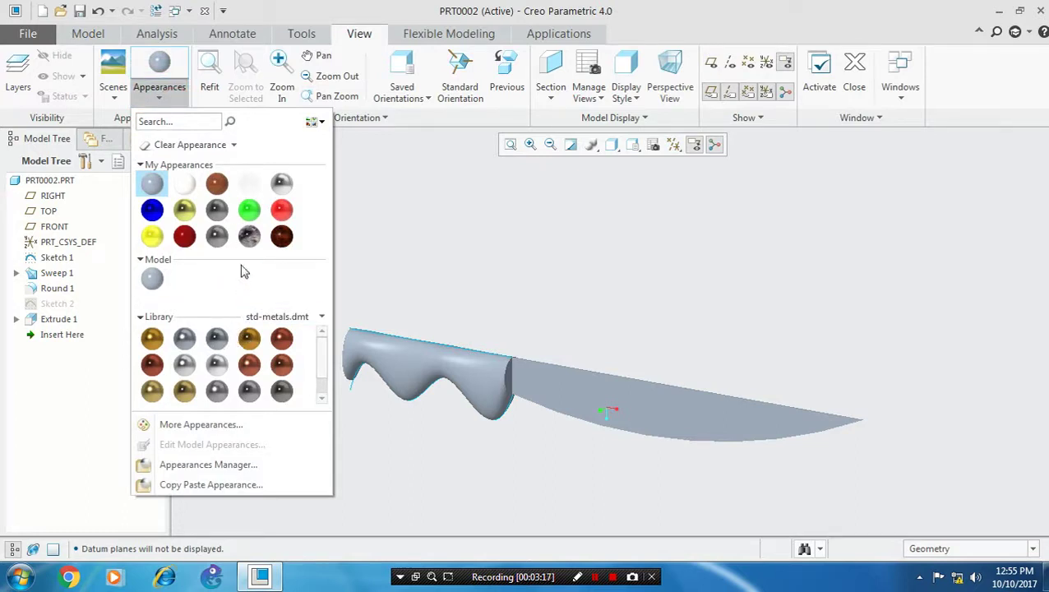
click(250, 210)
click(399, 365)
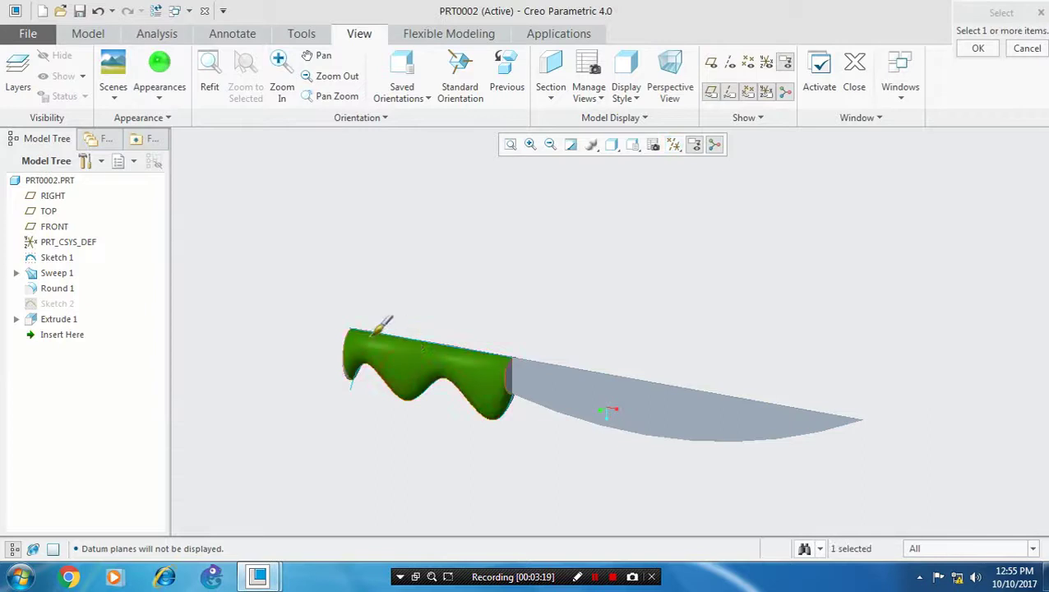
Apply the dark grey metallic appearance from My Appearances to the two side faces of the blade.
click(589, 403)
middle_drag(699, 362, 597, 402)
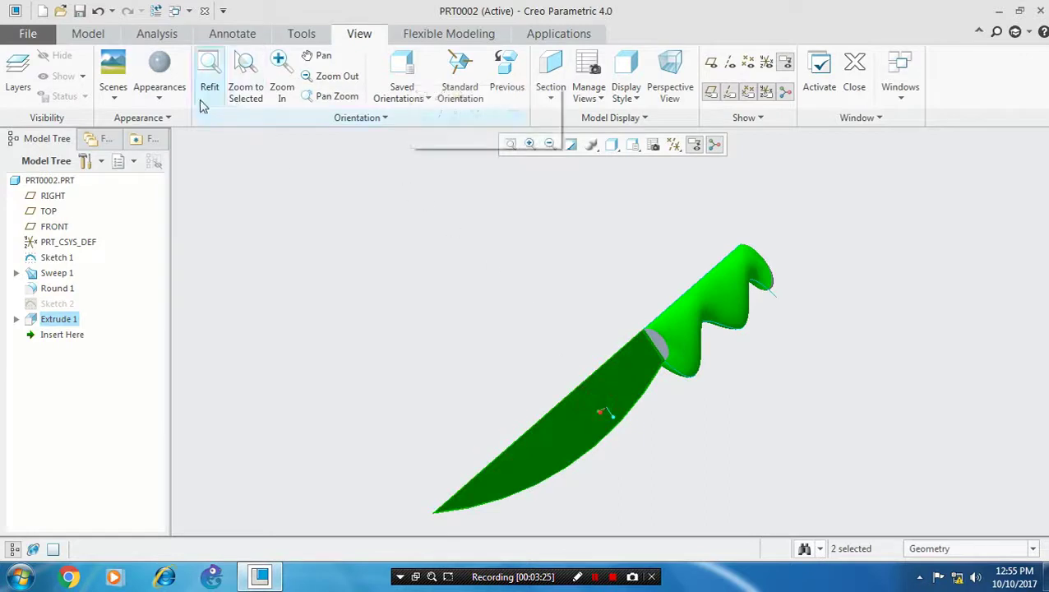
click(159, 96)
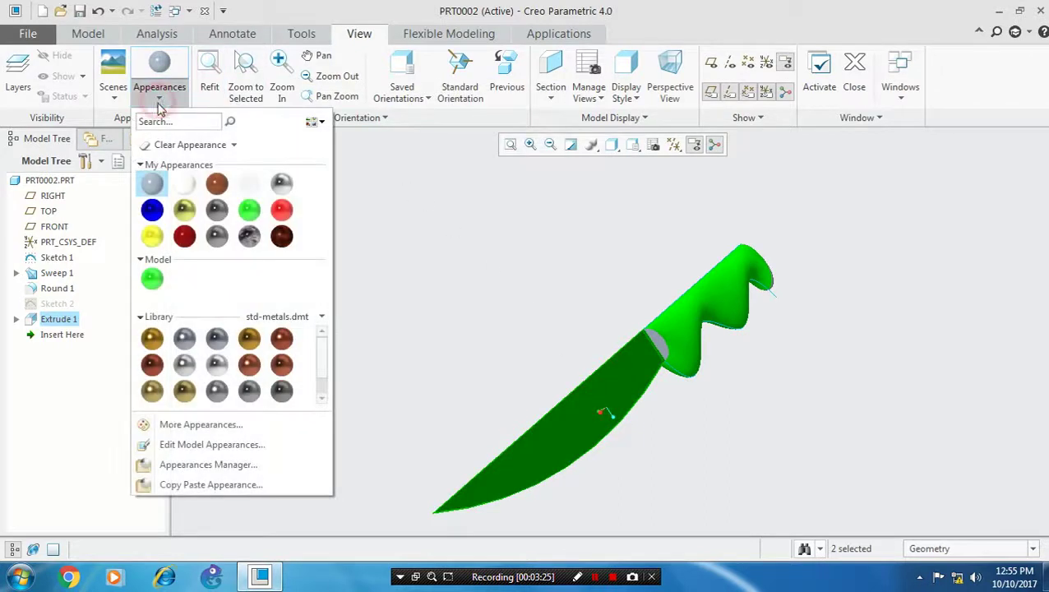
click(217, 237)
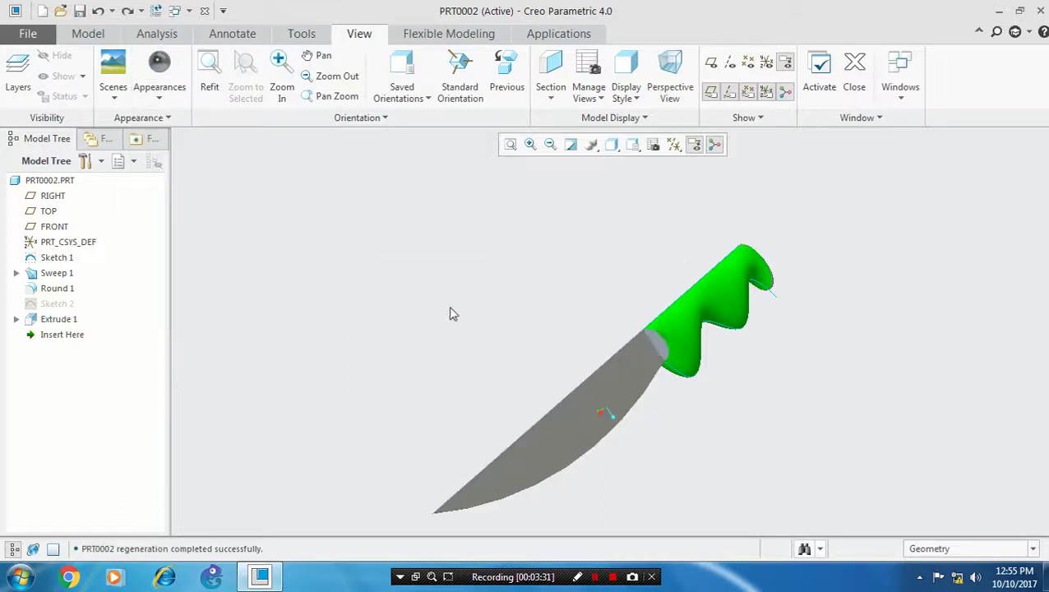
Change the handle's appearance to the bright red one in My Appearances.
middle_drag(450, 313, 586, 457)
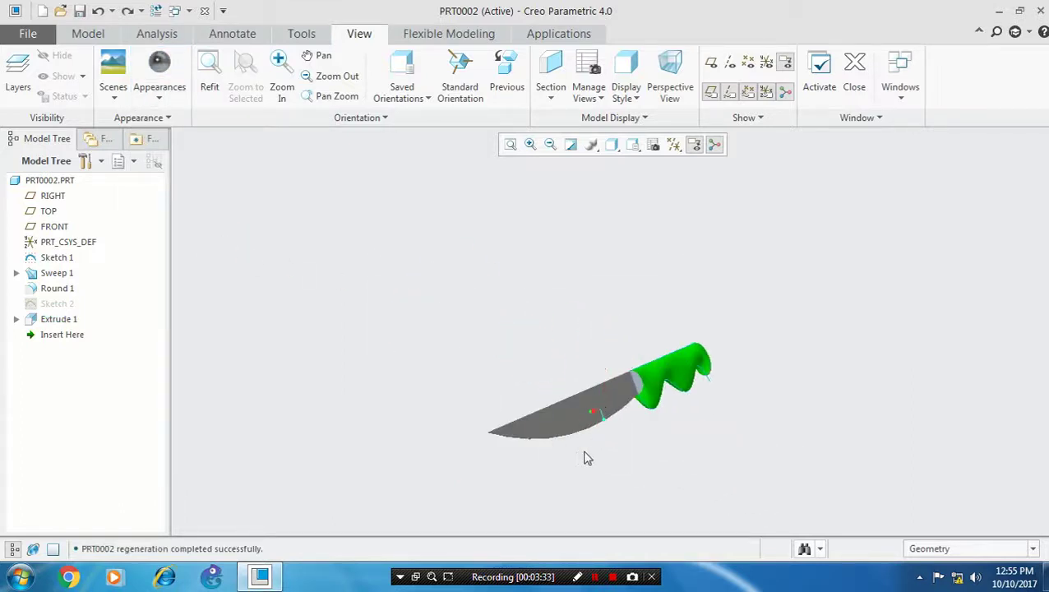
scroll(600, 456, up, 1)
scroll(649, 427, up, 1)
middle_drag(671, 403, 667, 409)
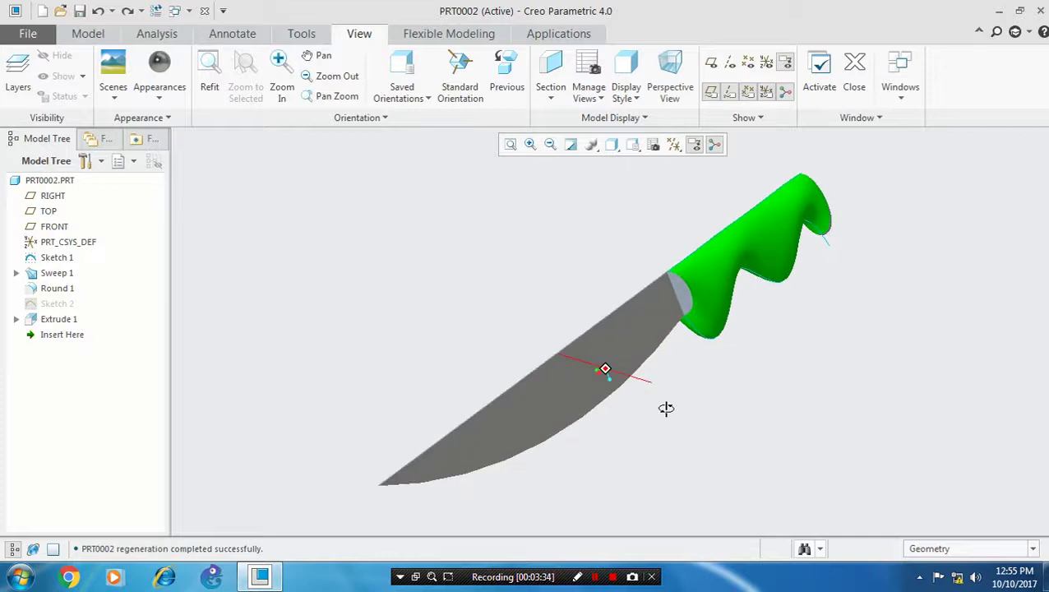
click(711, 298)
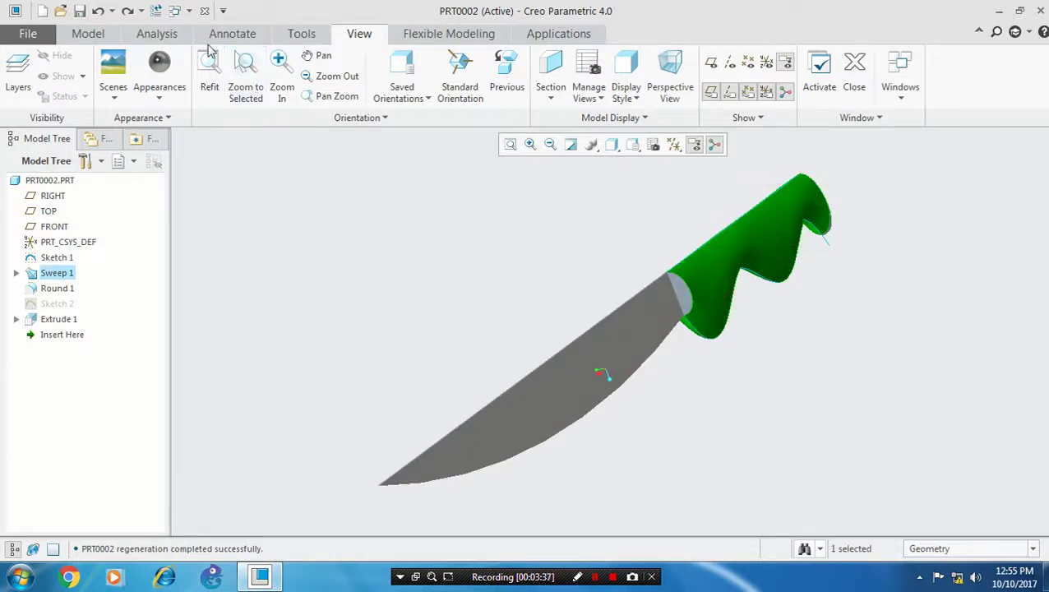
click(143, 105)
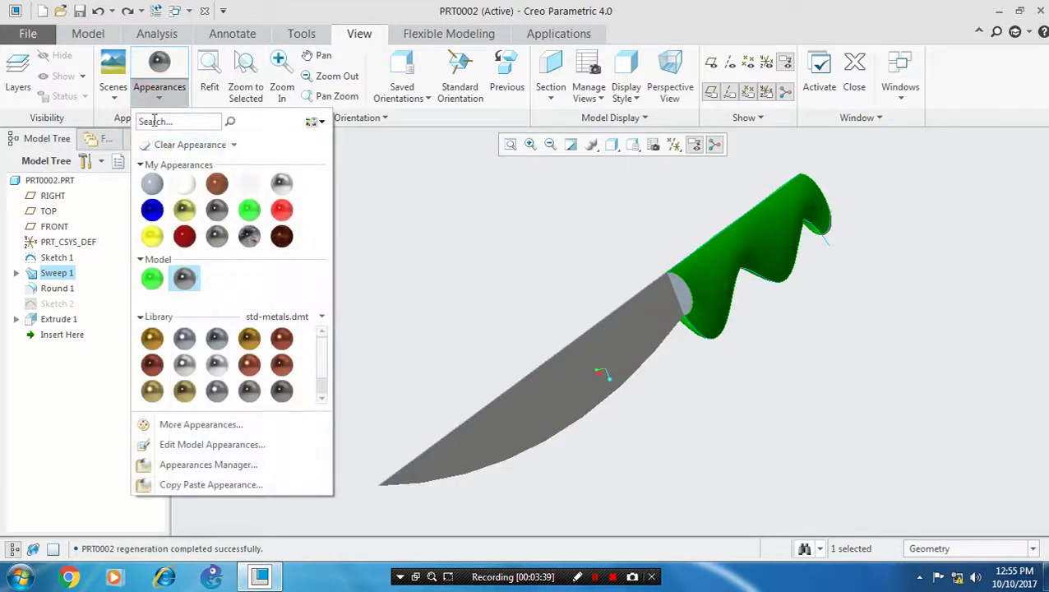
click(280, 211)
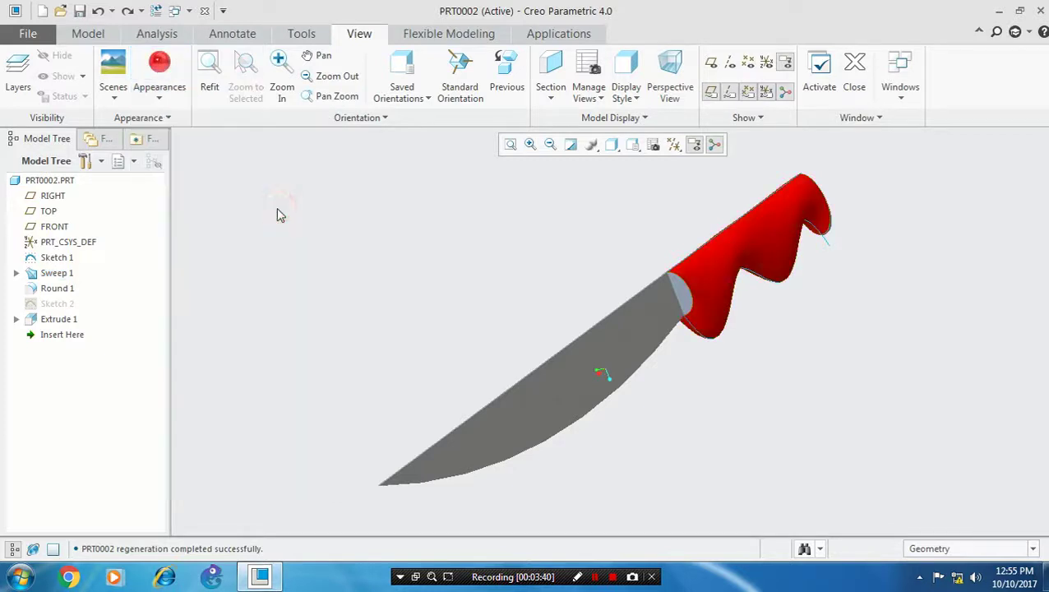
Apply the dark grey metallic appearance to the handle's flat end face next to the blade together with both blade side faces.
click(682, 298)
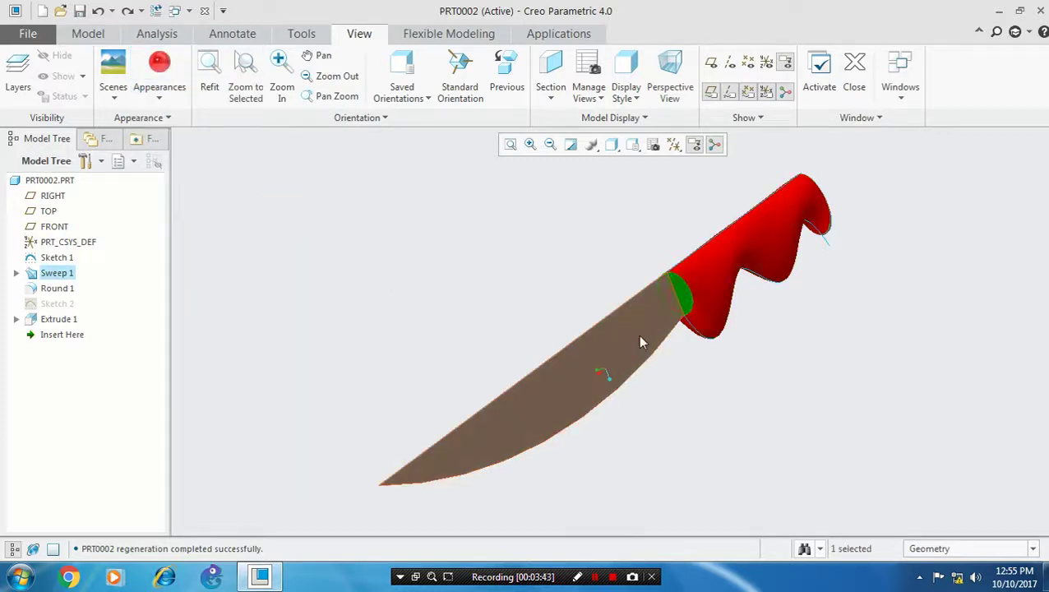
ctrl+click(626, 351)
middle_drag(452, 356, 569, 350)
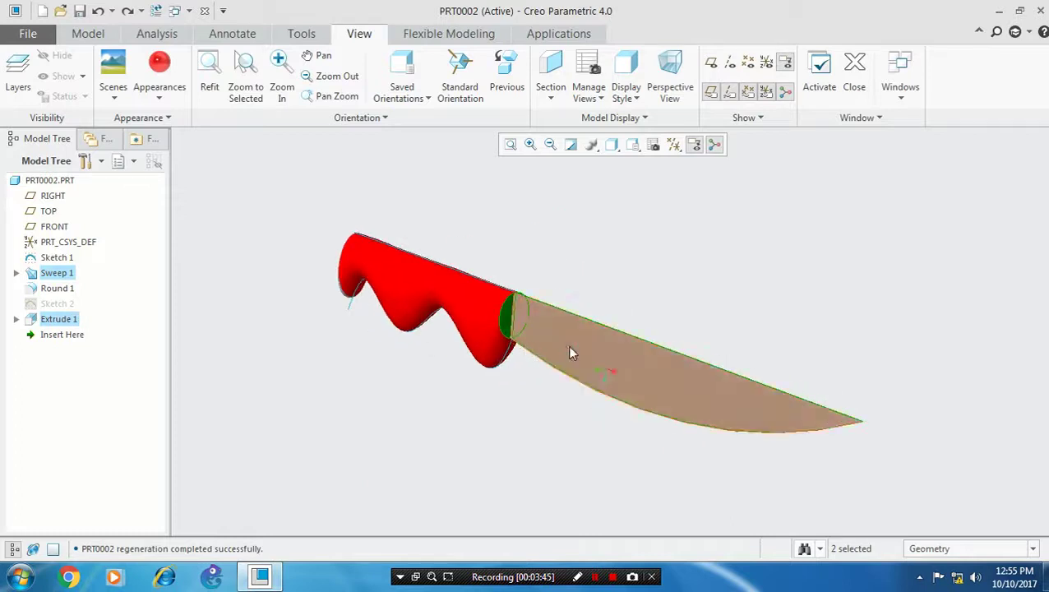
ctrl+click(534, 338)
click(159, 97)
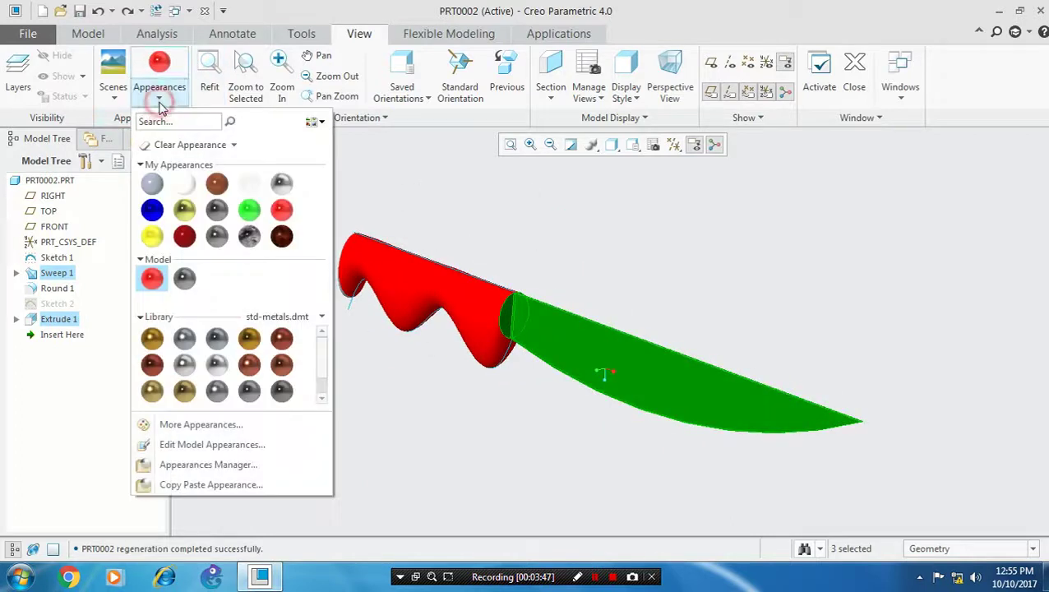
click(219, 244)
Apply the textured brown appearance from My Appearances to the swept surfaces on both sides of the handle.
click(450, 298)
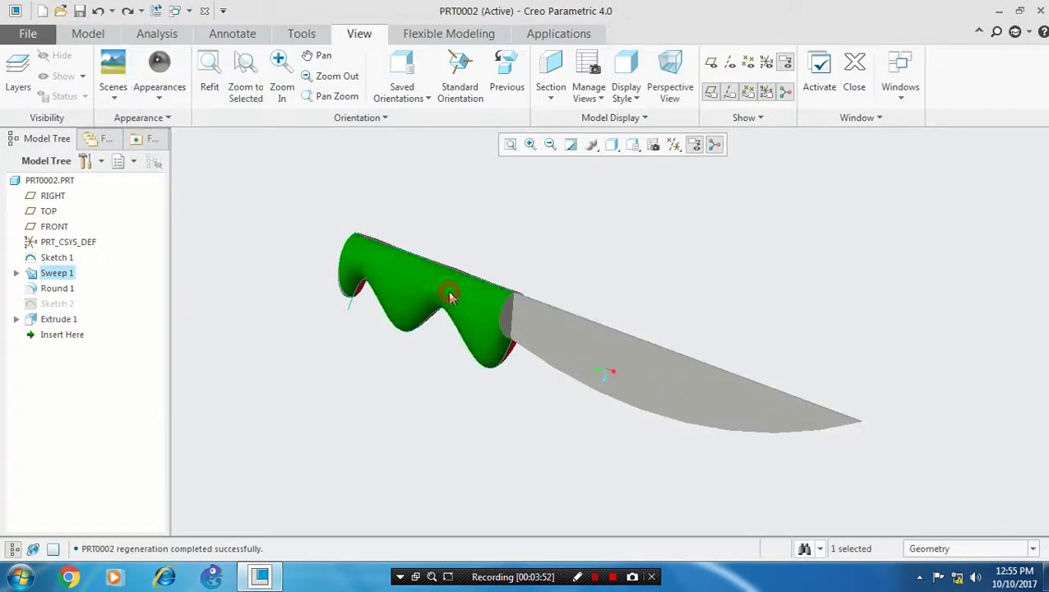
middle_drag(564, 278, 671, 290)
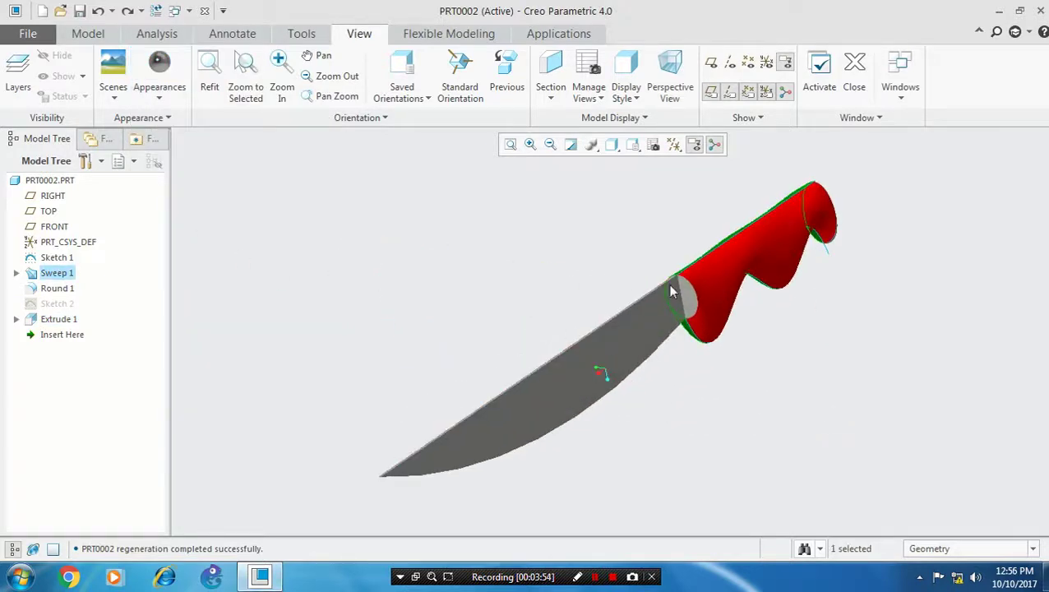
ctrl+click(711, 274)
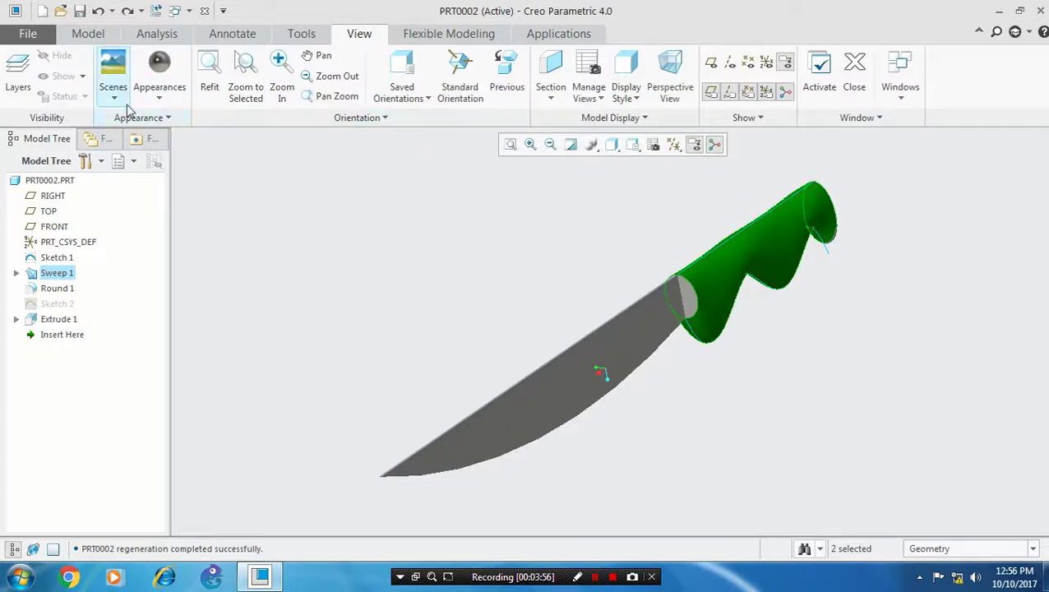
click(155, 97)
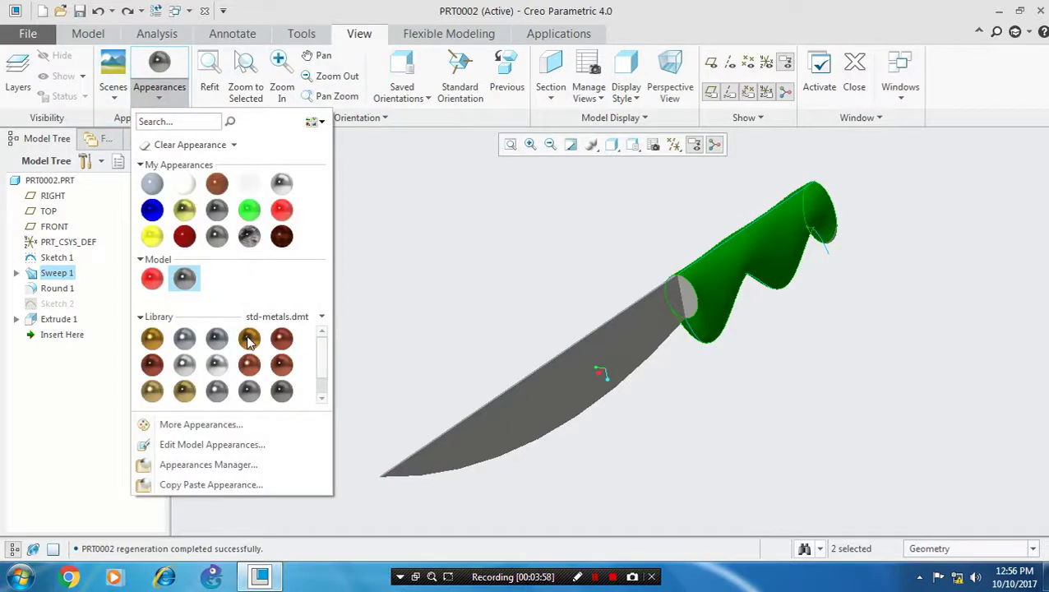
click(223, 189)
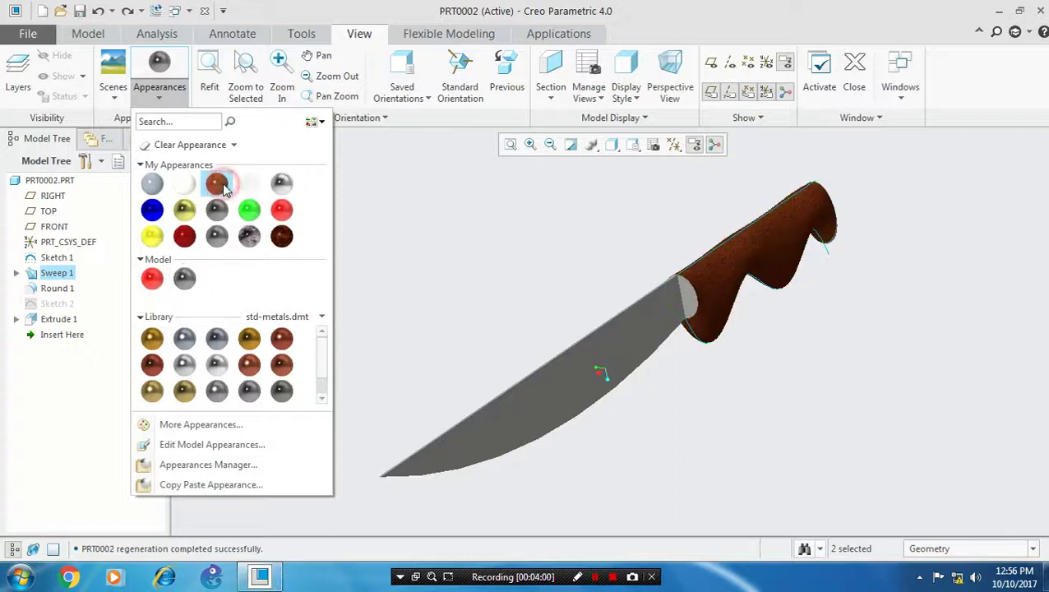
middle_drag(362, 273, 524, 462)
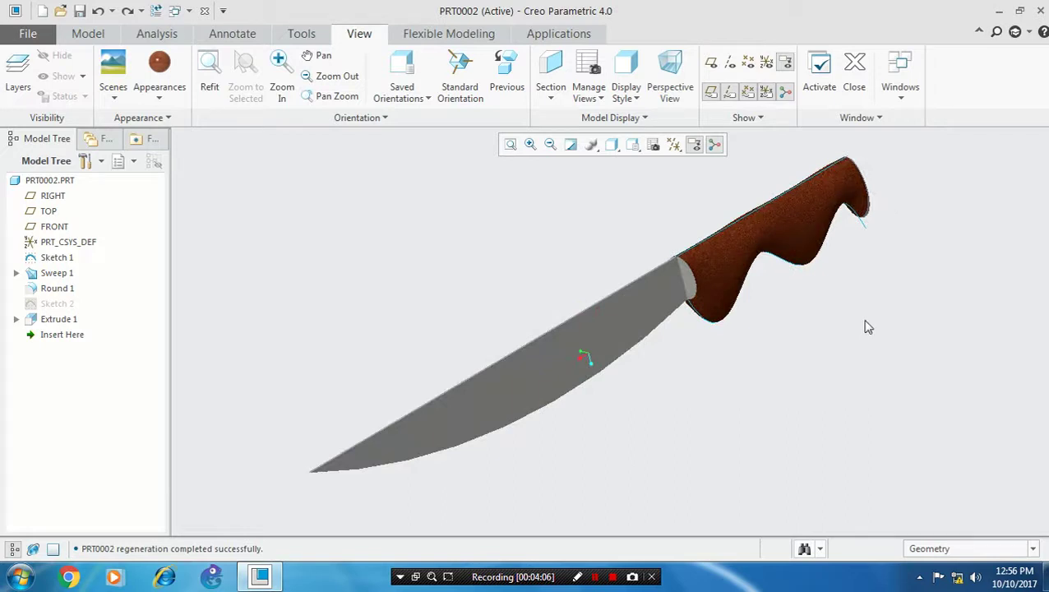